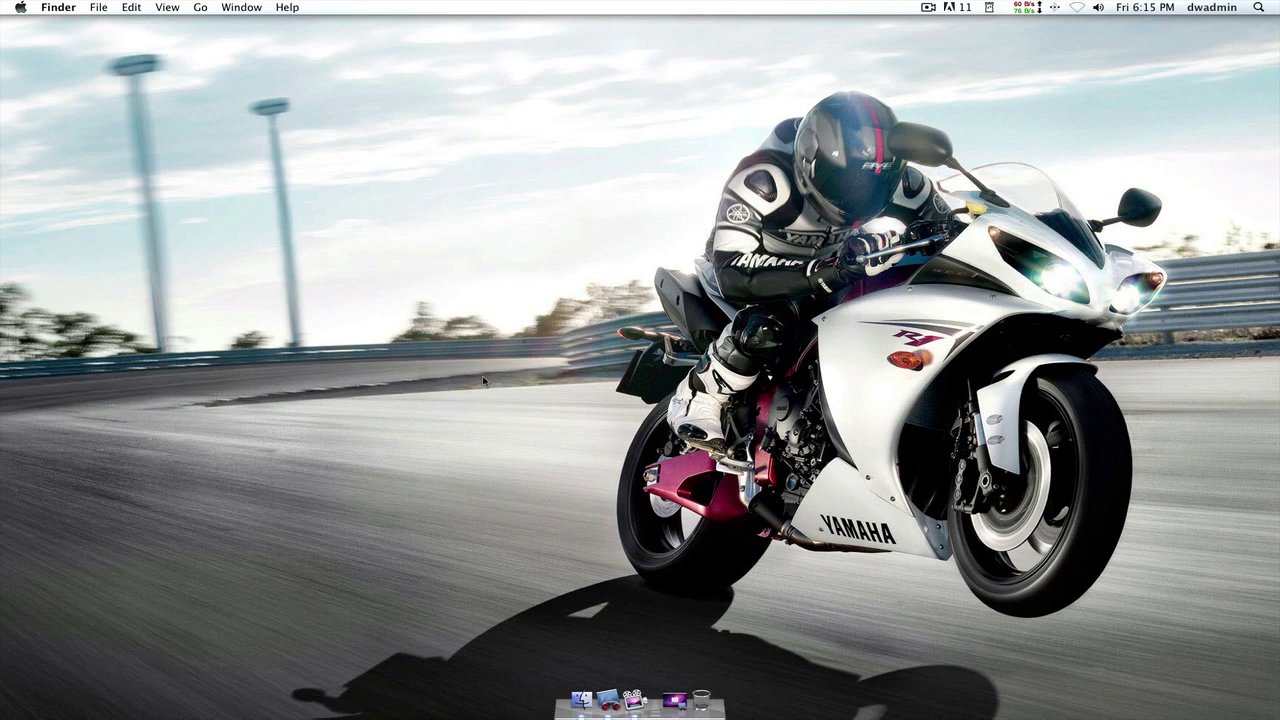
# - Restore the minimized SLBASE window from the Dock, enlarge it and shift it slightly left
pyautogui.click(674, 700)
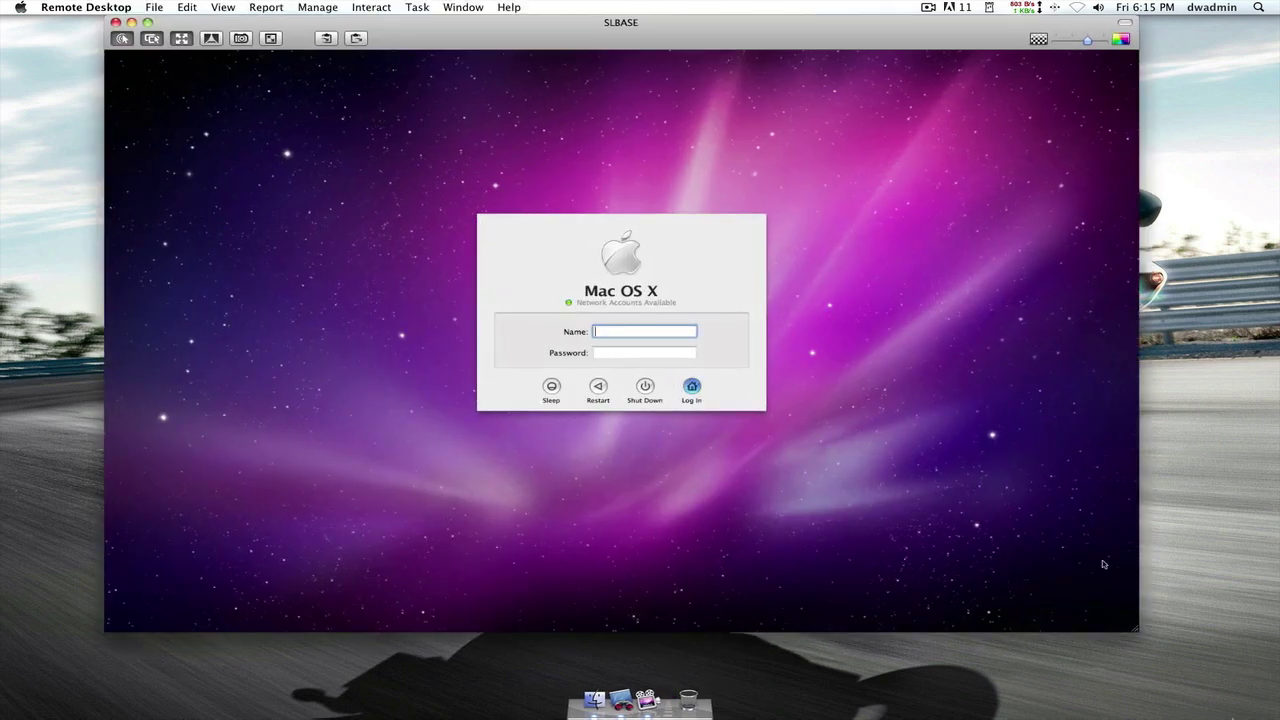
pyautogui.moveTo(1145, 635); pyautogui.dragTo(1228, 682)
pyautogui.moveTo(586, 23); pyautogui.dragTo(549, 24)
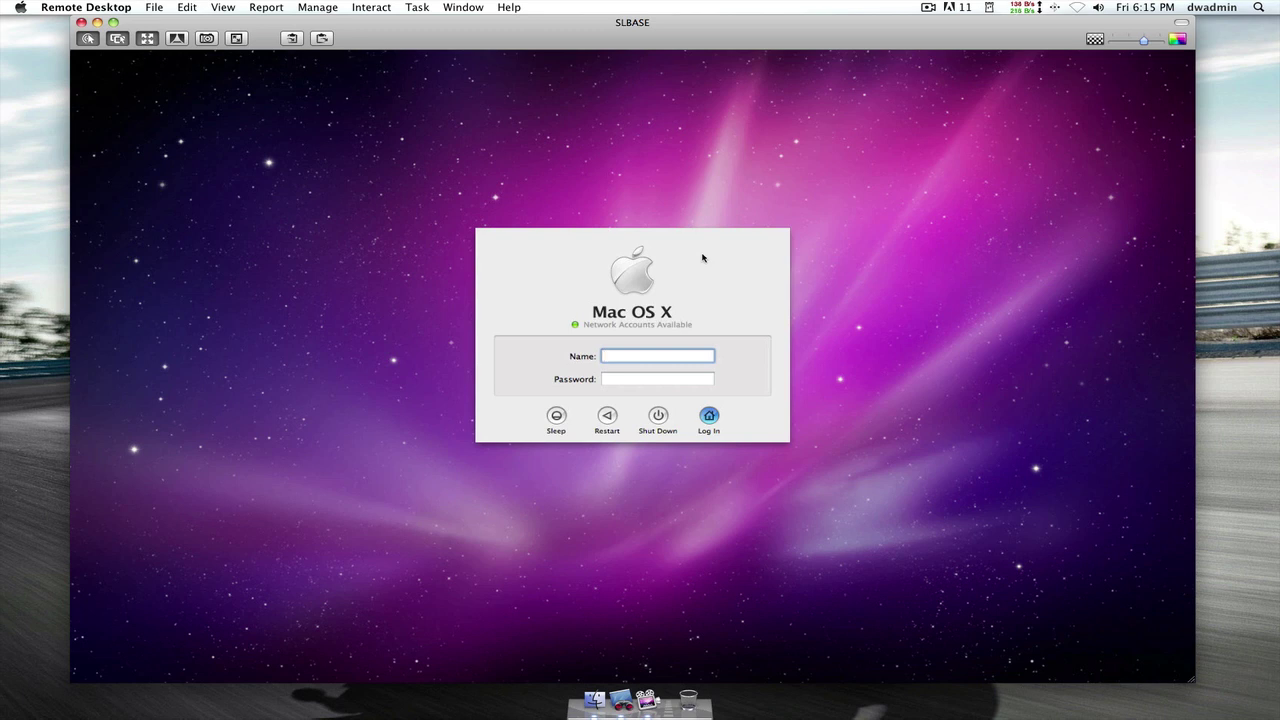
# - Log the remote Mac into the regular user account with its user name and password
pyautogui.write('macuser')
pyautogui.press('Tab')
pyautogui.write('**********')
pyautogui.press('Return')
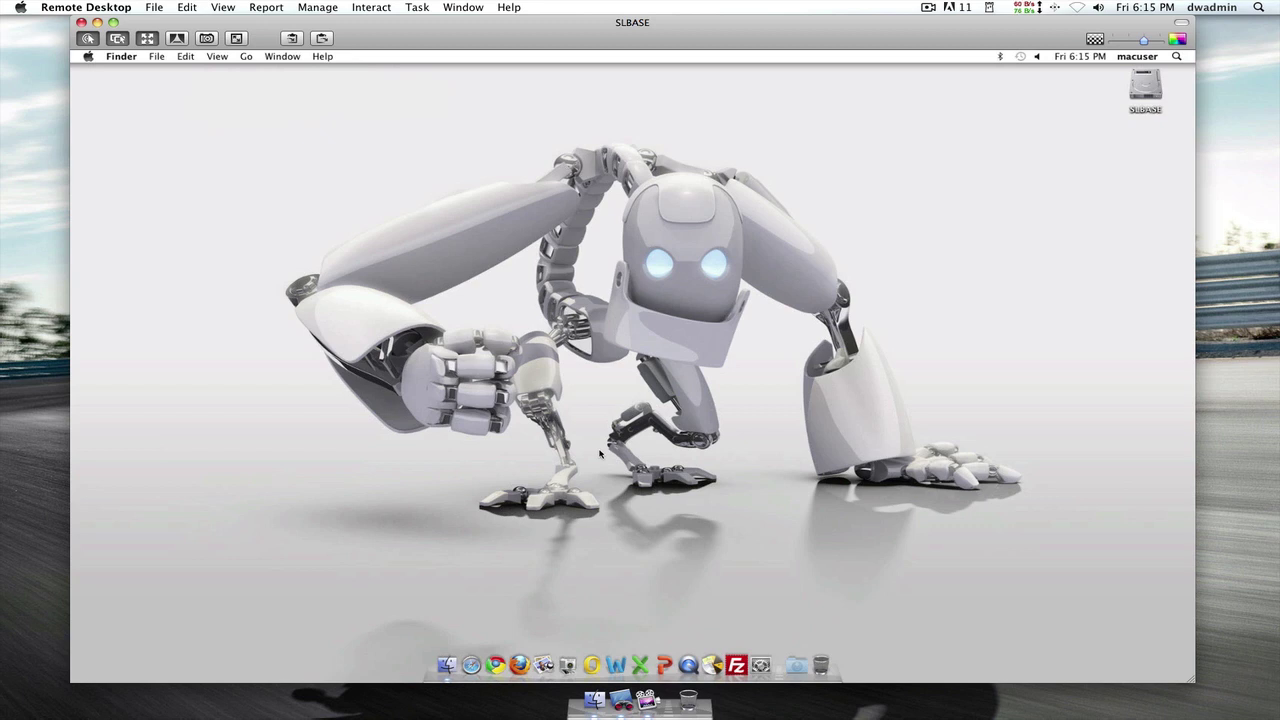
# - Log out the remote Mac and sign back in as the 'default' template account
pyautogui.press('super+shift+q')
pyautogui.press('Return')
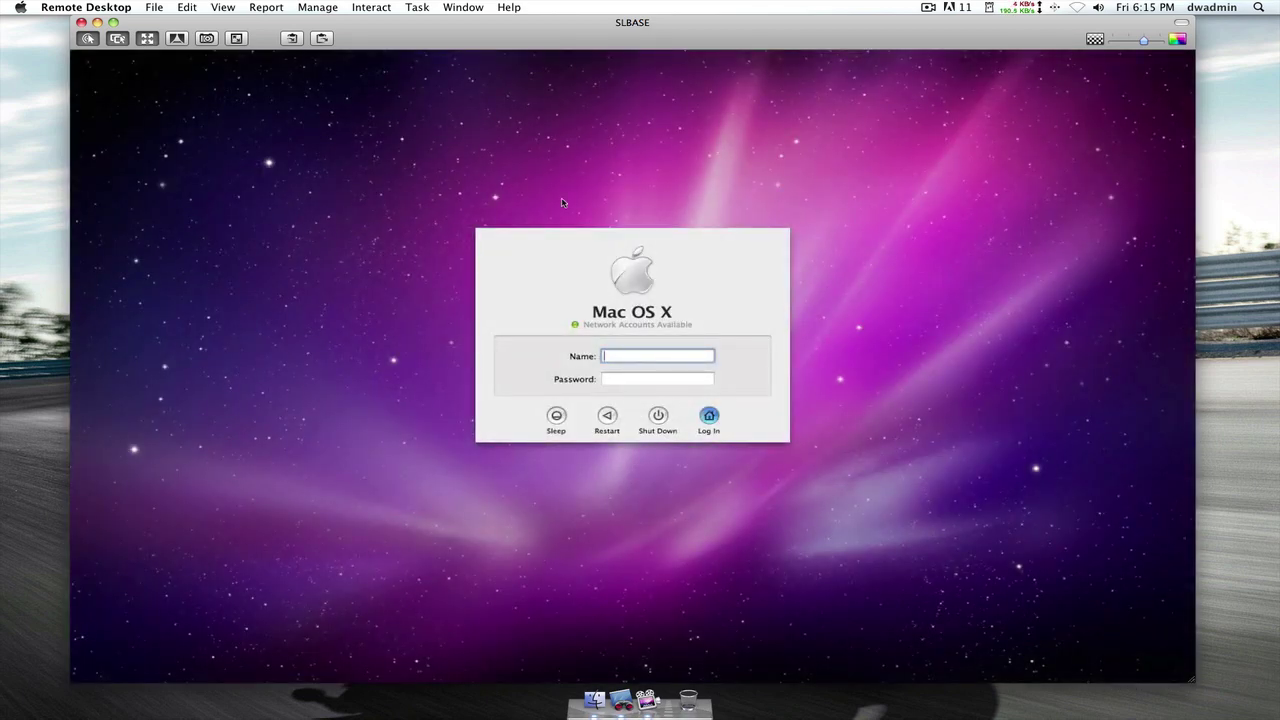
pyautogui.write('default')
pyautogui.press('Tab')
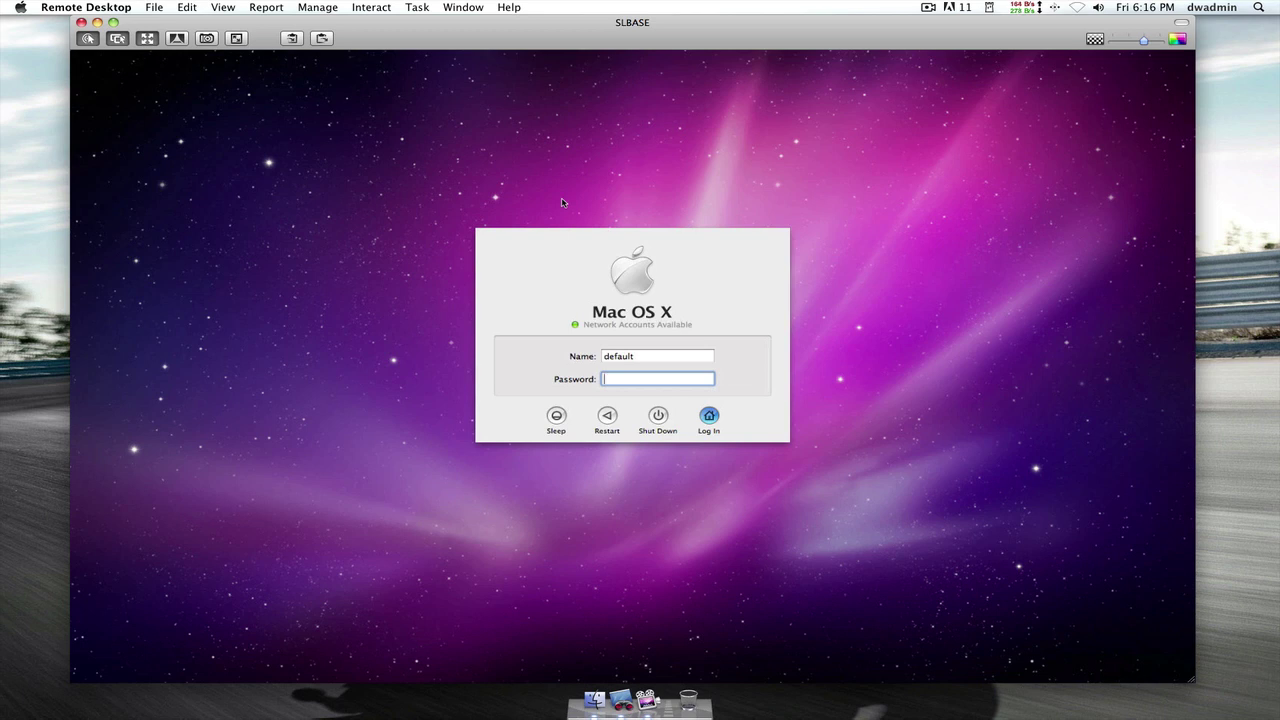
pyautogui.write('••••••••')
pyautogui.press('Return')
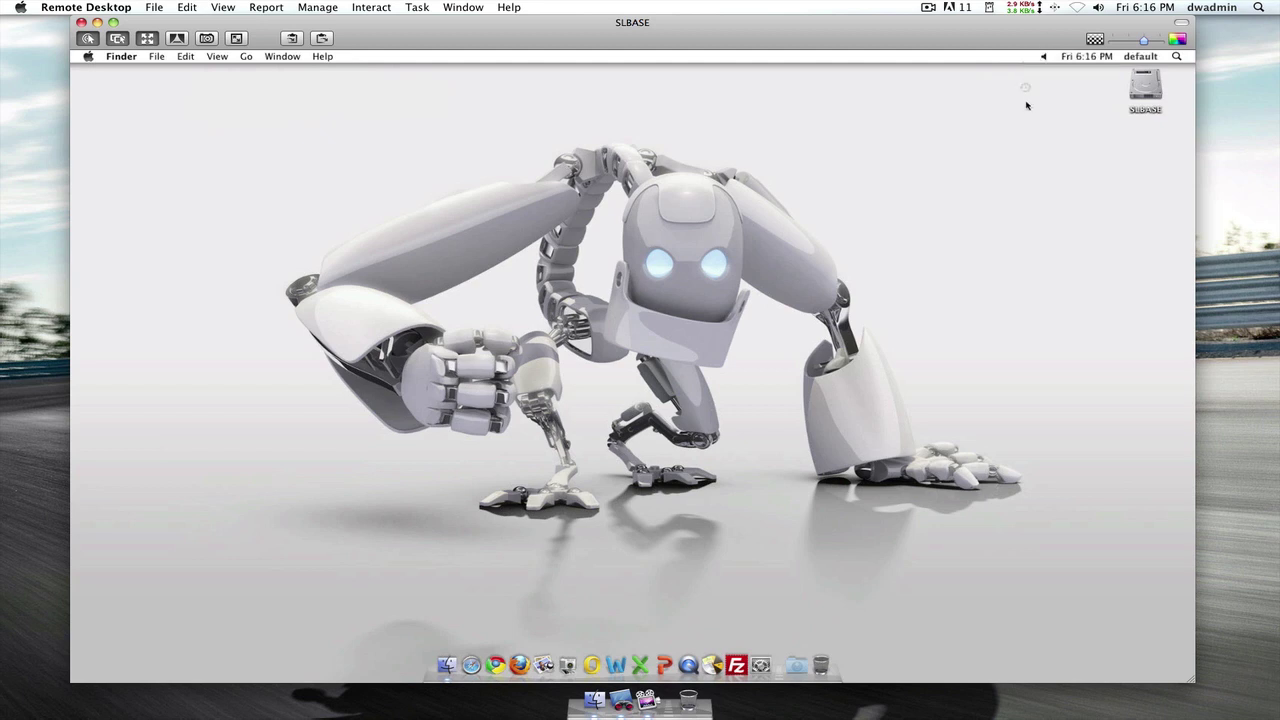
# - Turn on Show displays in menu bar in the remote Displays preferences
pyautogui.click(760, 665)
pyautogui.click(472, 236)
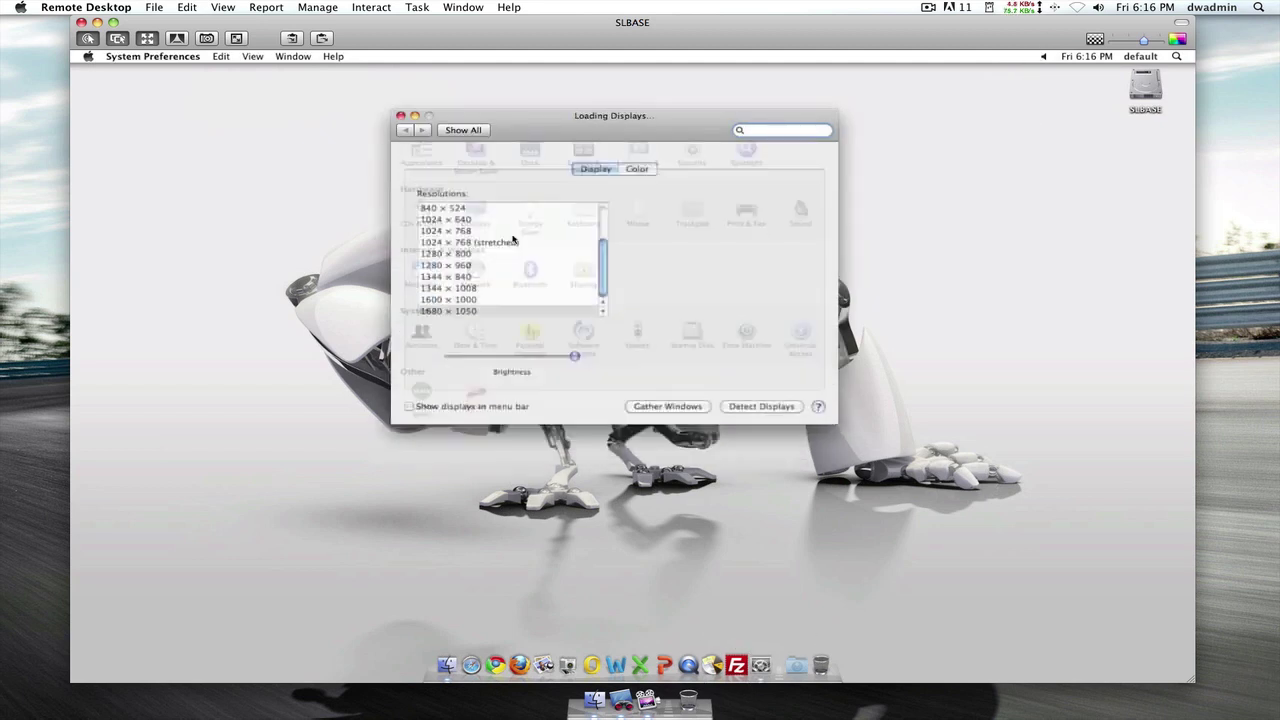
pyautogui.click(409, 399)
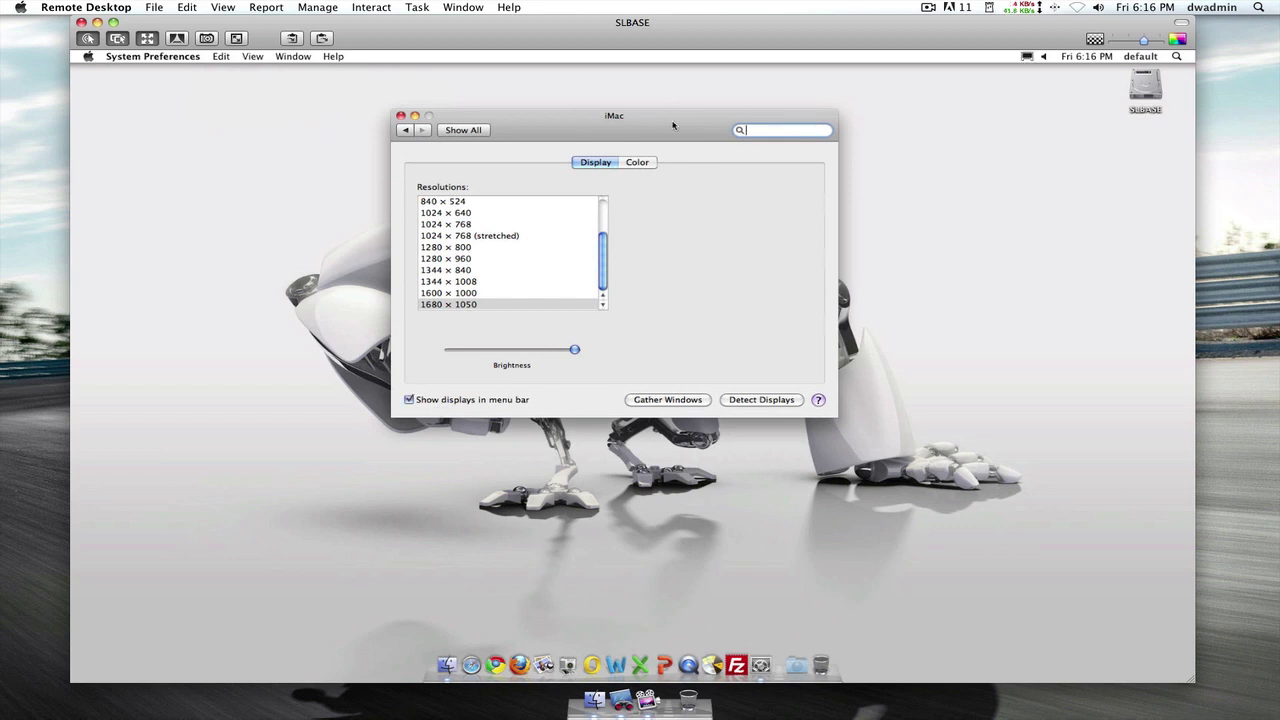
# - Set the grass-field and old-car picture as wallpaper, close preferences, and remove Google Chrome from the Dock
pyautogui.click(472, 131)
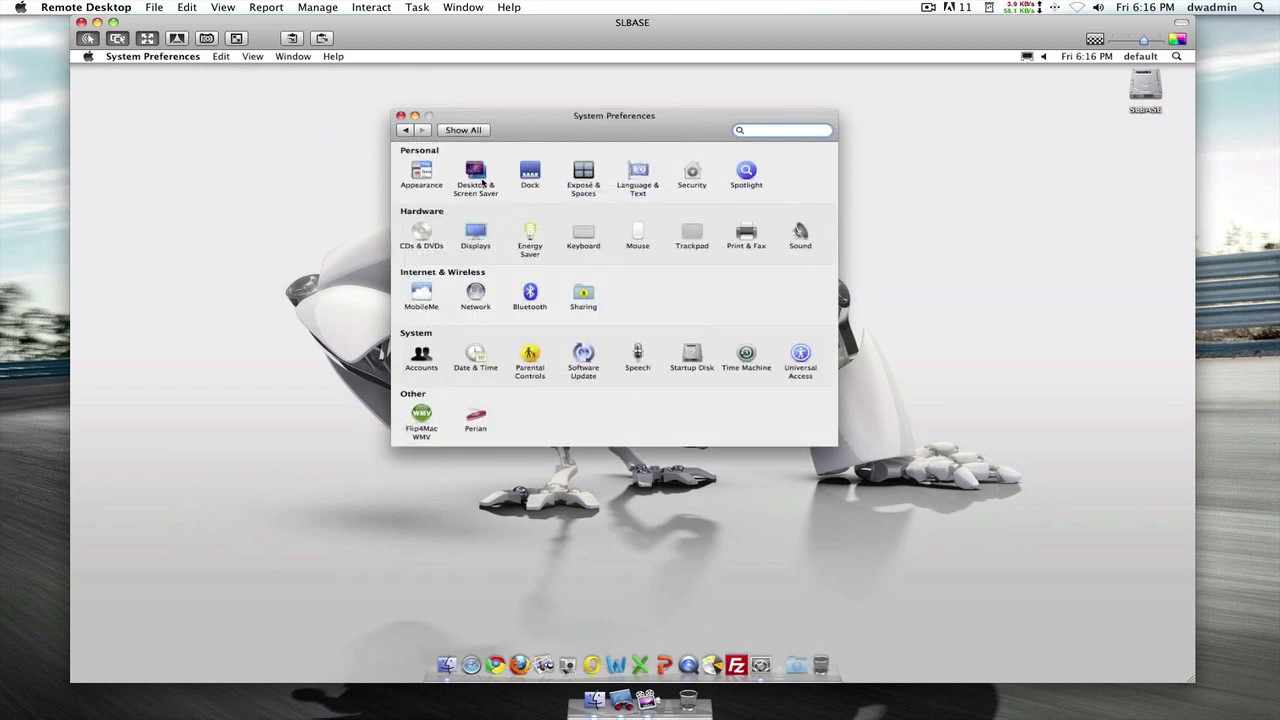
pyautogui.click(476, 174)
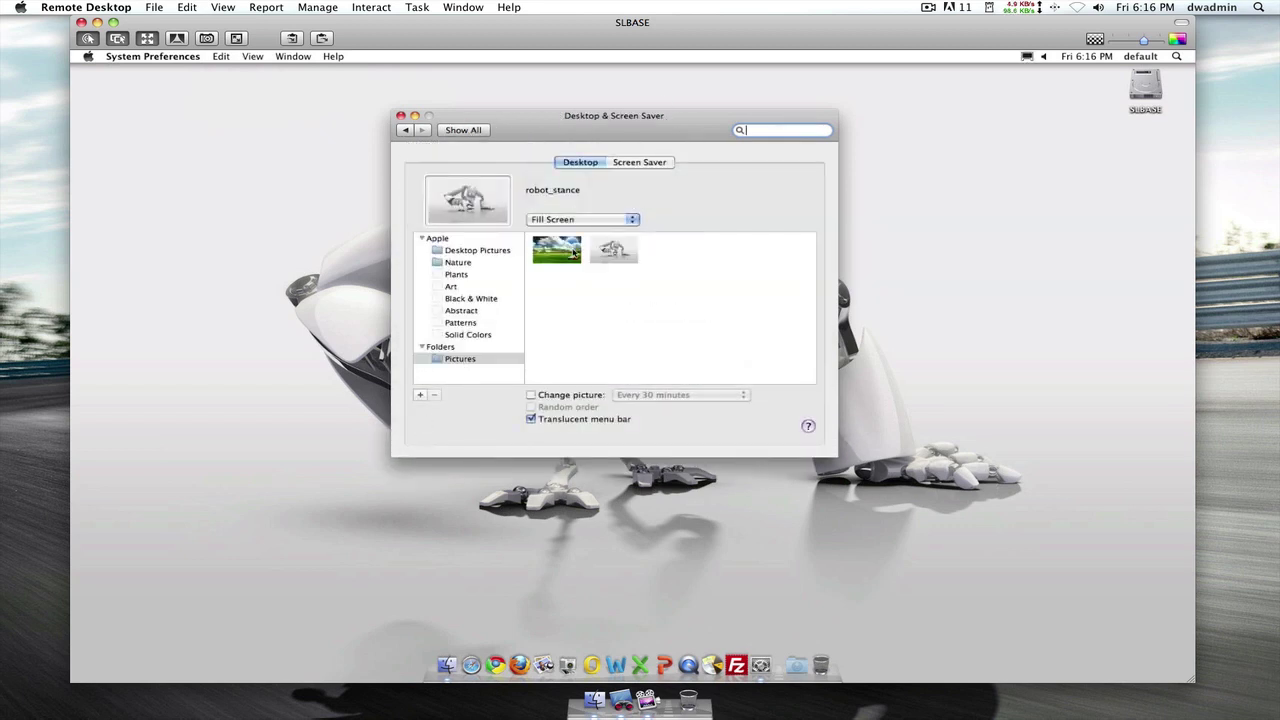
pyautogui.click(556, 249)
pyautogui.moveTo(671, 130); pyautogui.dragTo(580, 136)
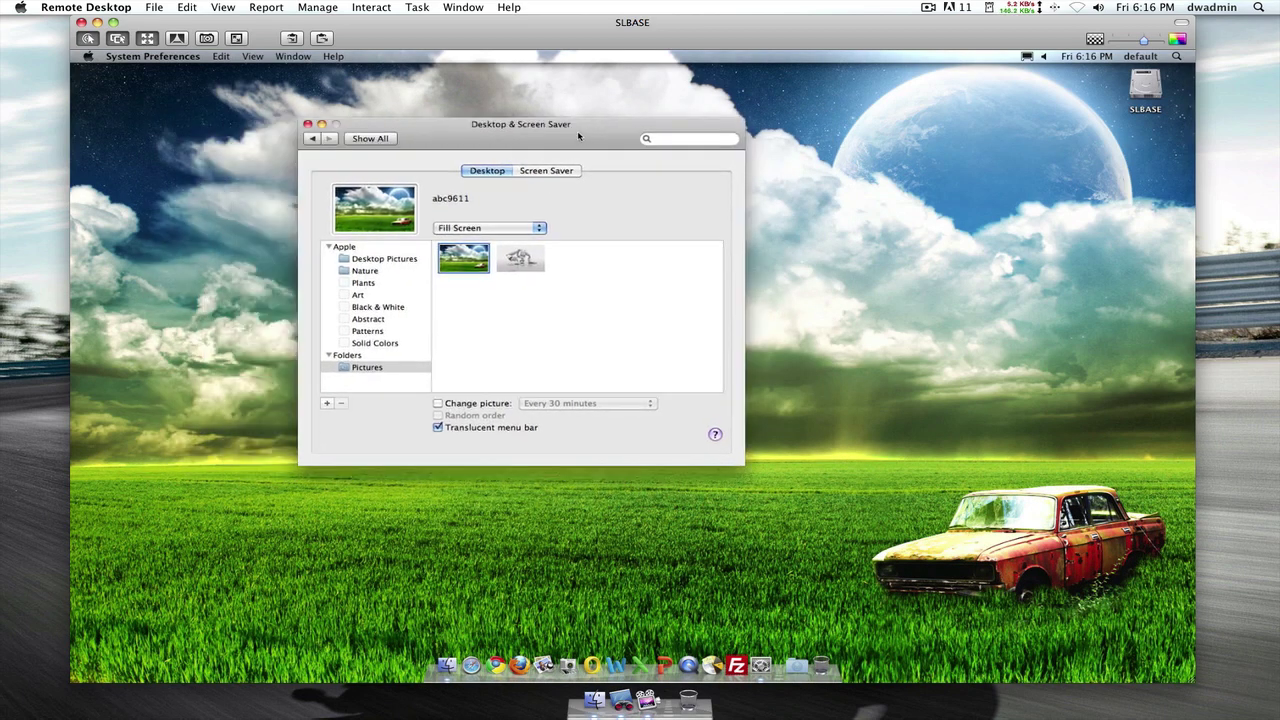
pyautogui.press('super+w')
pyautogui.moveTo(496, 665); pyautogui.dragTo(546, 563)
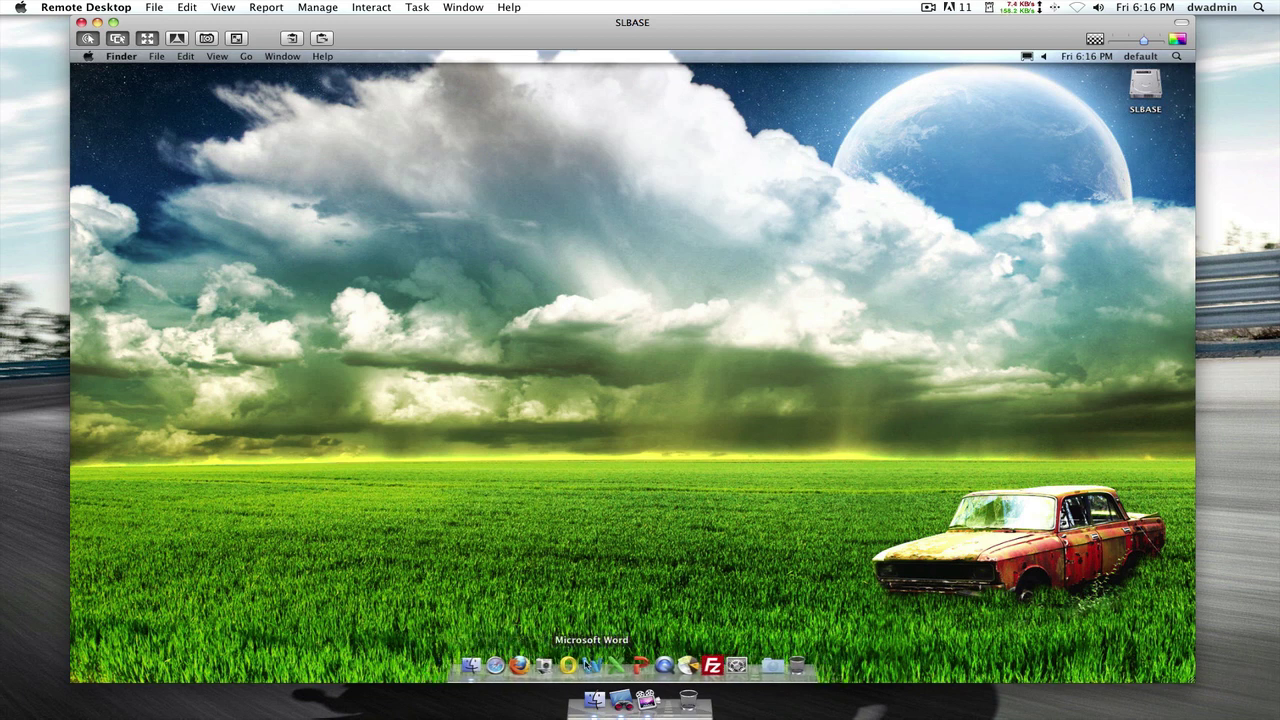
# - Drag Word, LiquidCD, FileZilla and other apps off the Dock, then create untitled folders, trashing folders 4–6
pyautogui.moveTo(567, 665); pyautogui.dragTo(603, 594)
pyautogui.moveTo(664, 665); pyautogui.dragTo(688, 640)
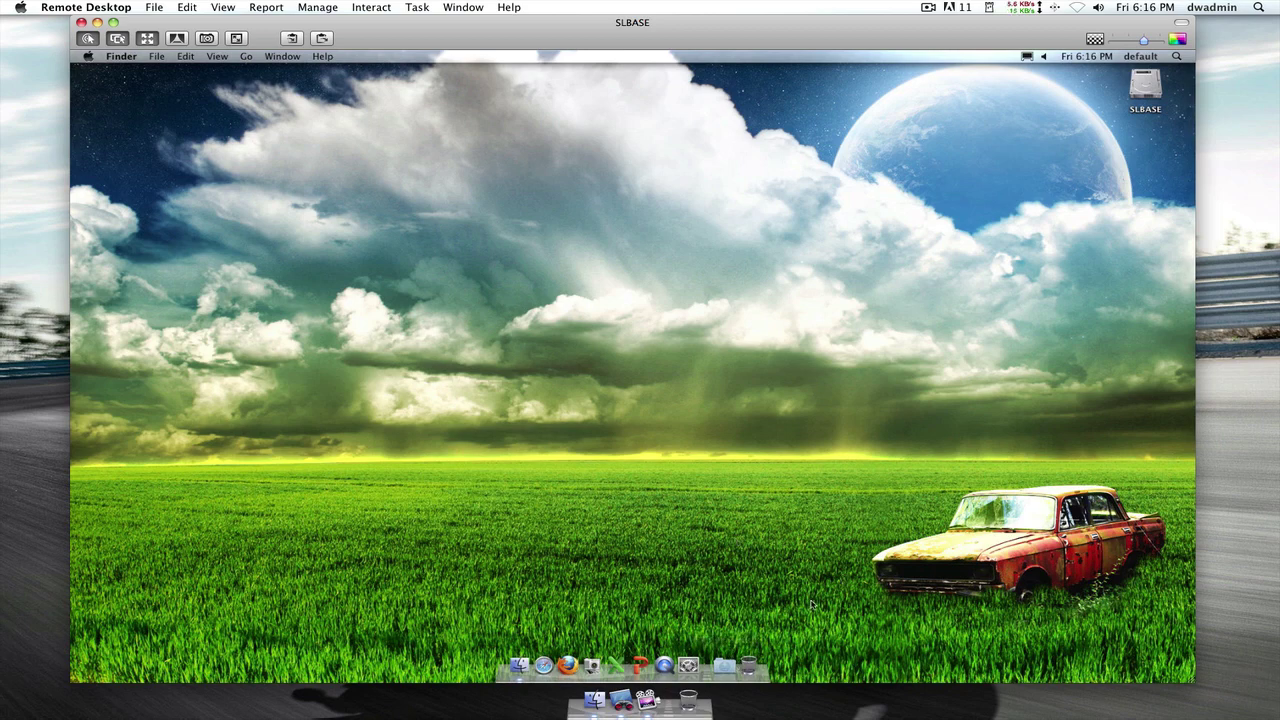
pyautogui.press('super+shift+n')
pyautogui.press('super+shift+n')
pyautogui.press('super+shift+n')
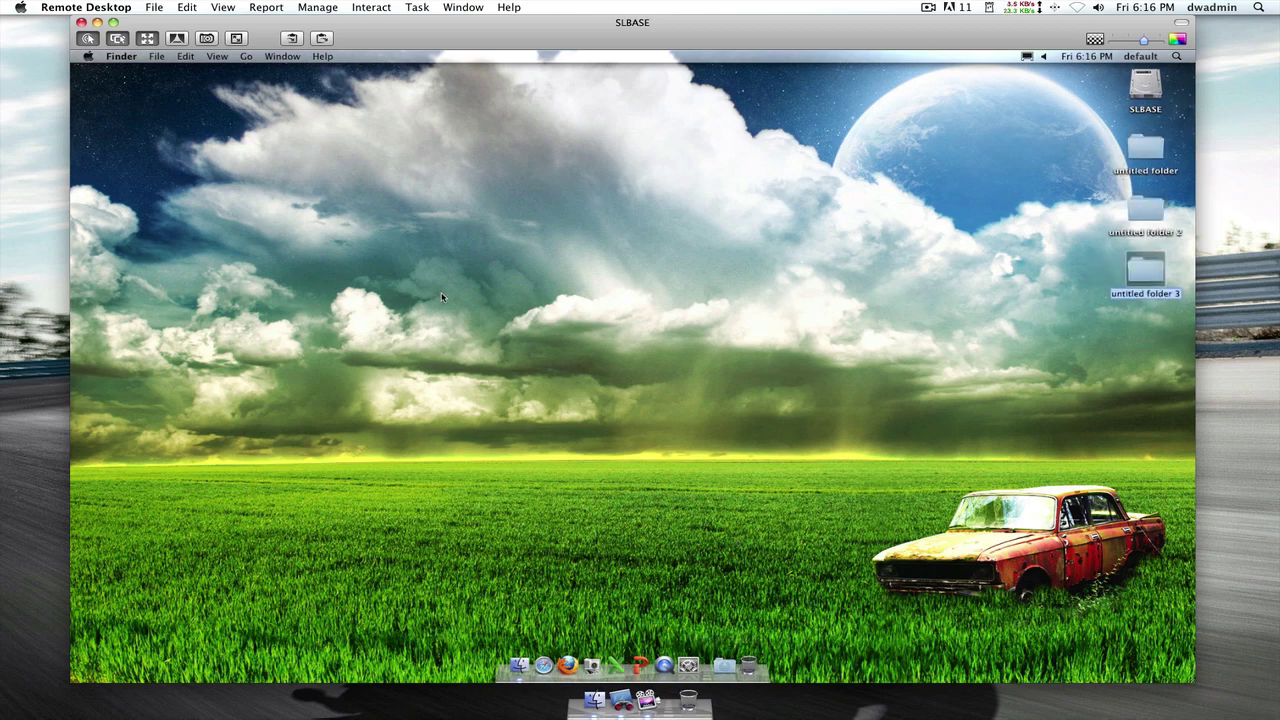
pyautogui.press('super+shift+n')
pyautogui.press('super+shift+n')
pyautogui.press('super+shift+n')
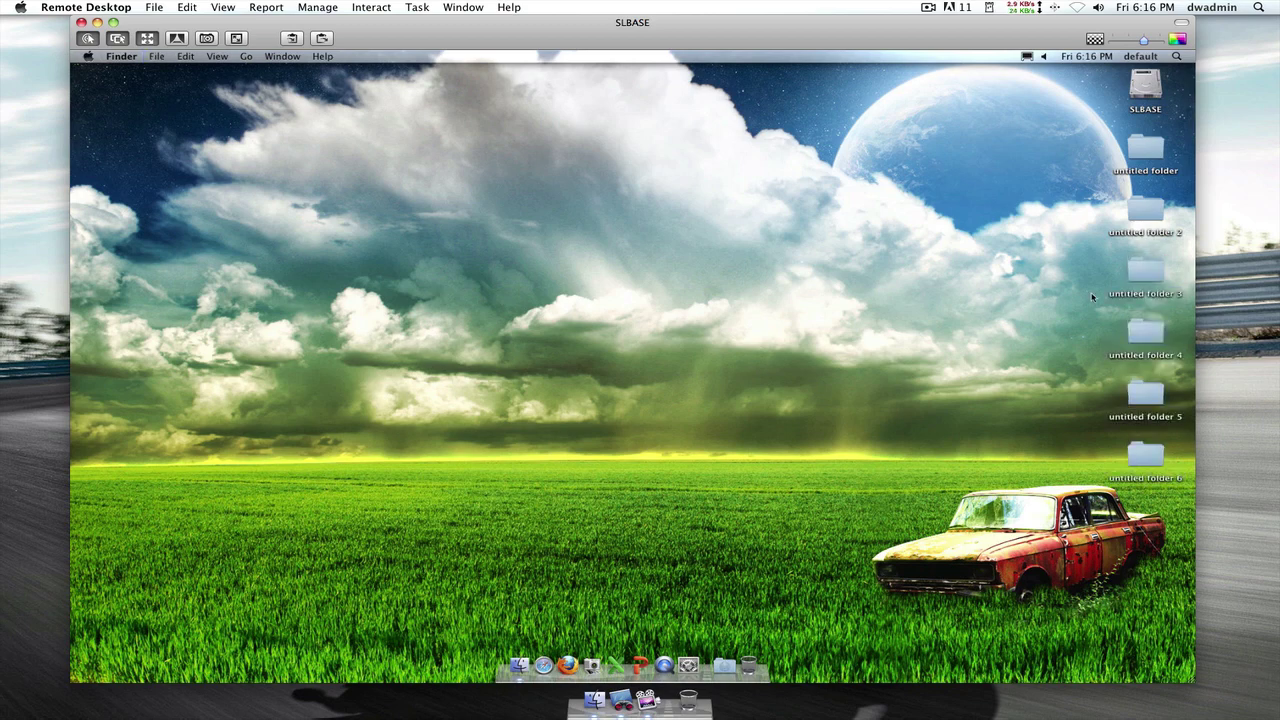
pyautogui.moveTo(1135, 378); pyautogui.dragTo(747, 663)
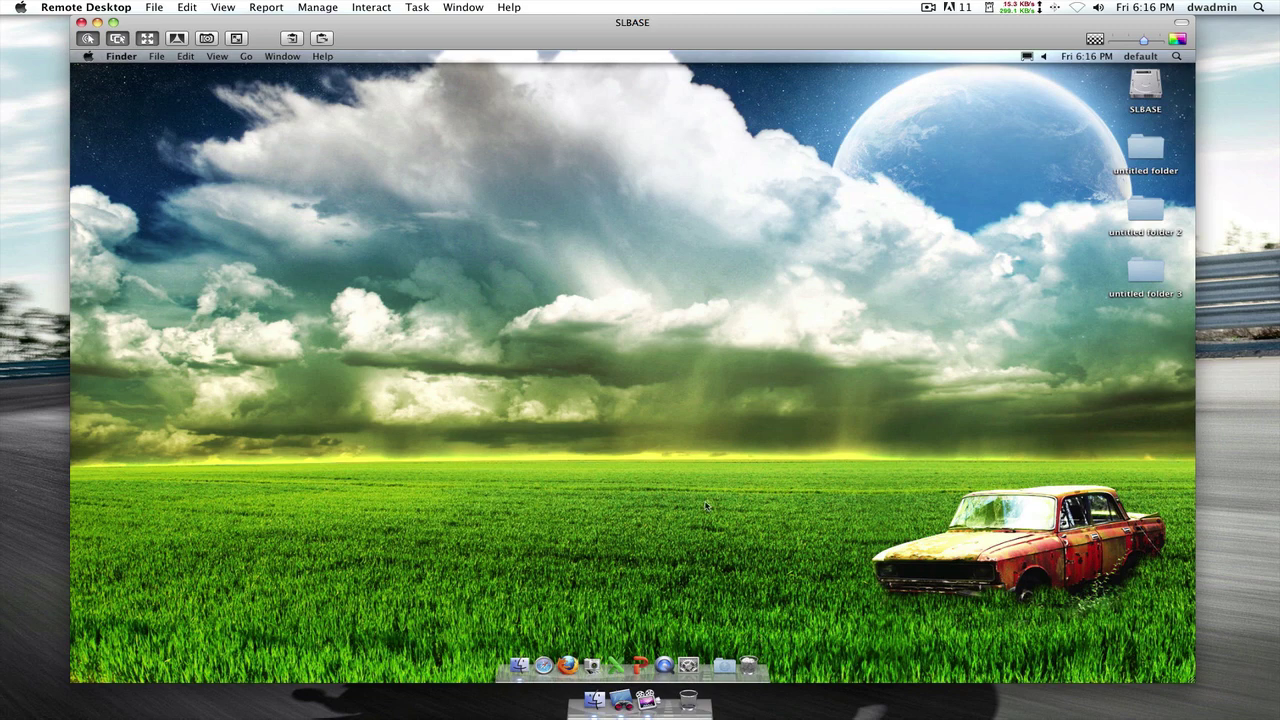
pyautogui.press('super+shift+n')
pyautogui.press('super+shift+n')
pyautogui.press('super+shift+n')
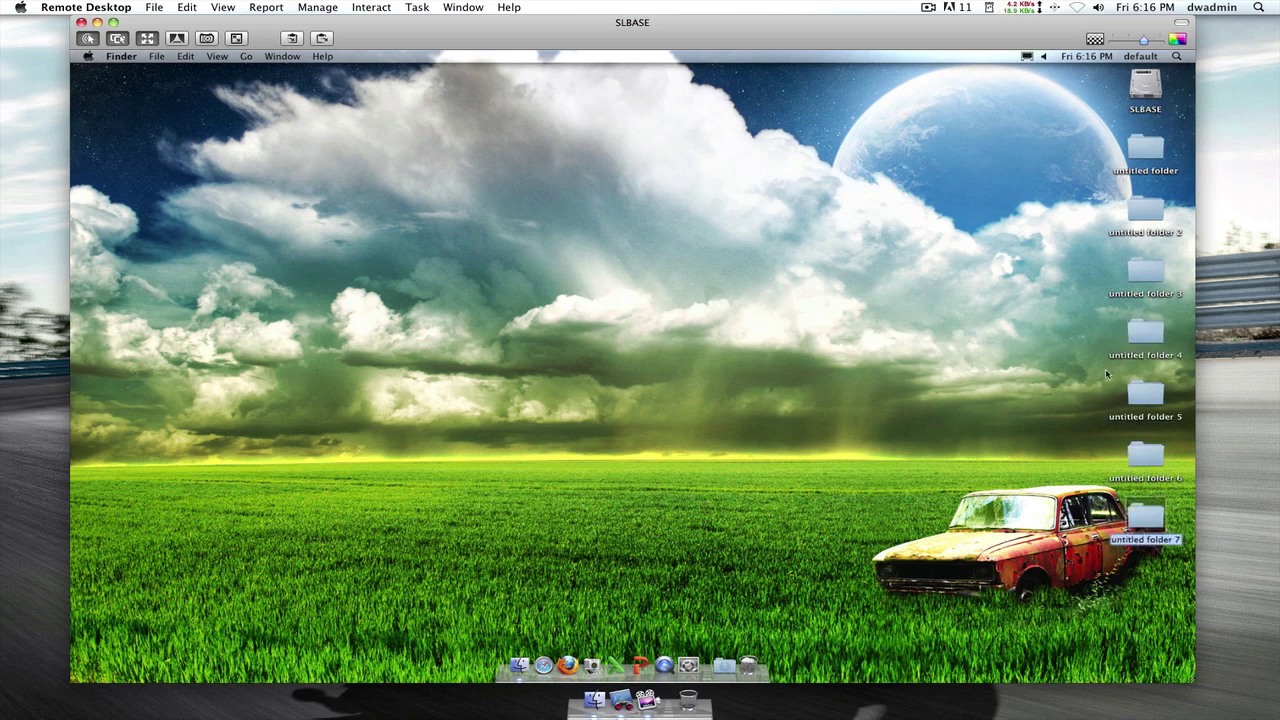
# - Select untitled folders 5–7 and open the Downloads stack in a Finder window
pyautogui.moveTo(1068, 381); pyautogui.dragTo(1166, 530)
pyautogui.click(880, 645)
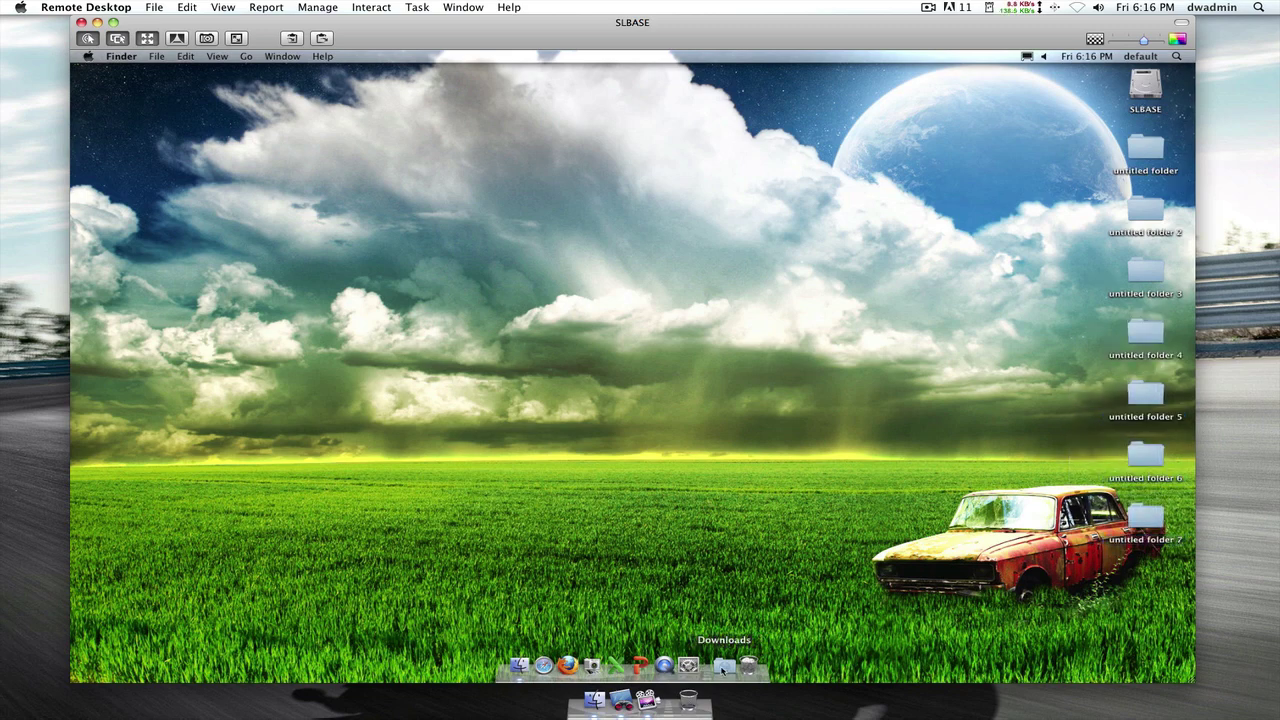
pyautogui.click(724, 665)
pyautogui.click(660, 625)
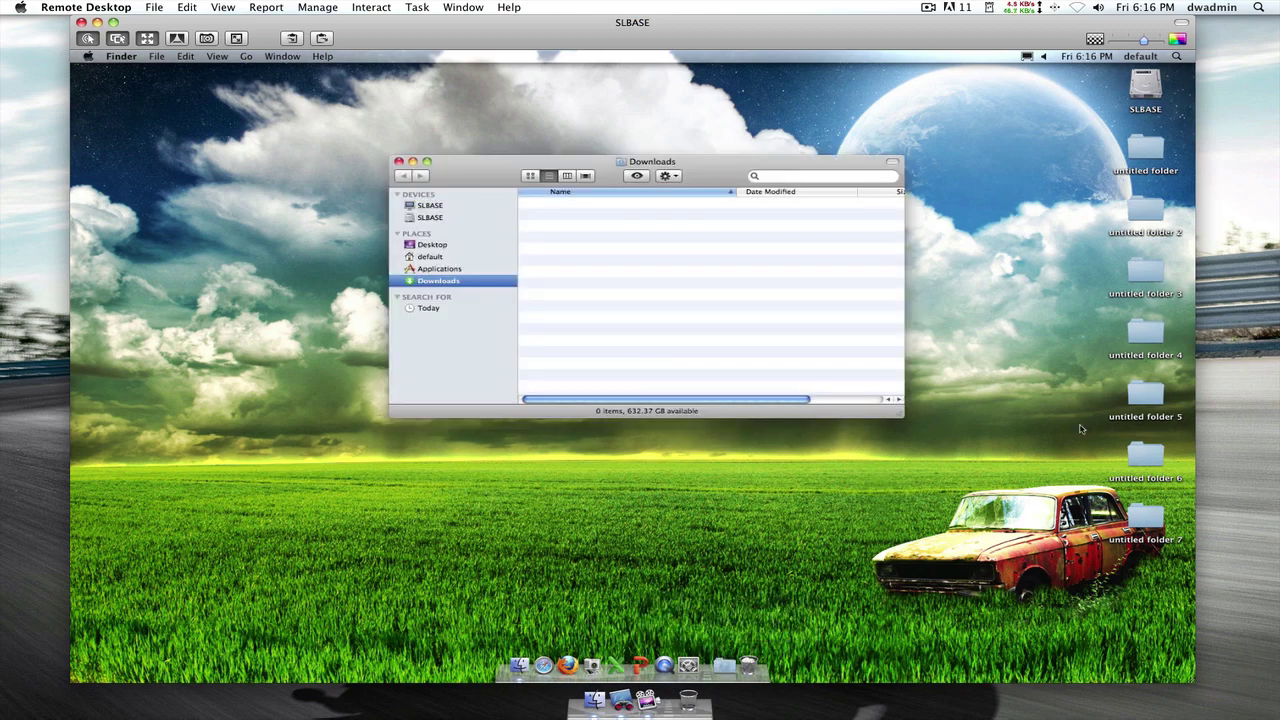
# - Move untitled folders 5, 6 and 7 into the Downloads folder and close its window
pyautogui.moveTo(1118, 381); pyautogui.dragTo(1150, 537)
pyautogui.moveTo(1147, 525); pyautogui.dragTo(645, 282)
pyautogui.click(694, 249)
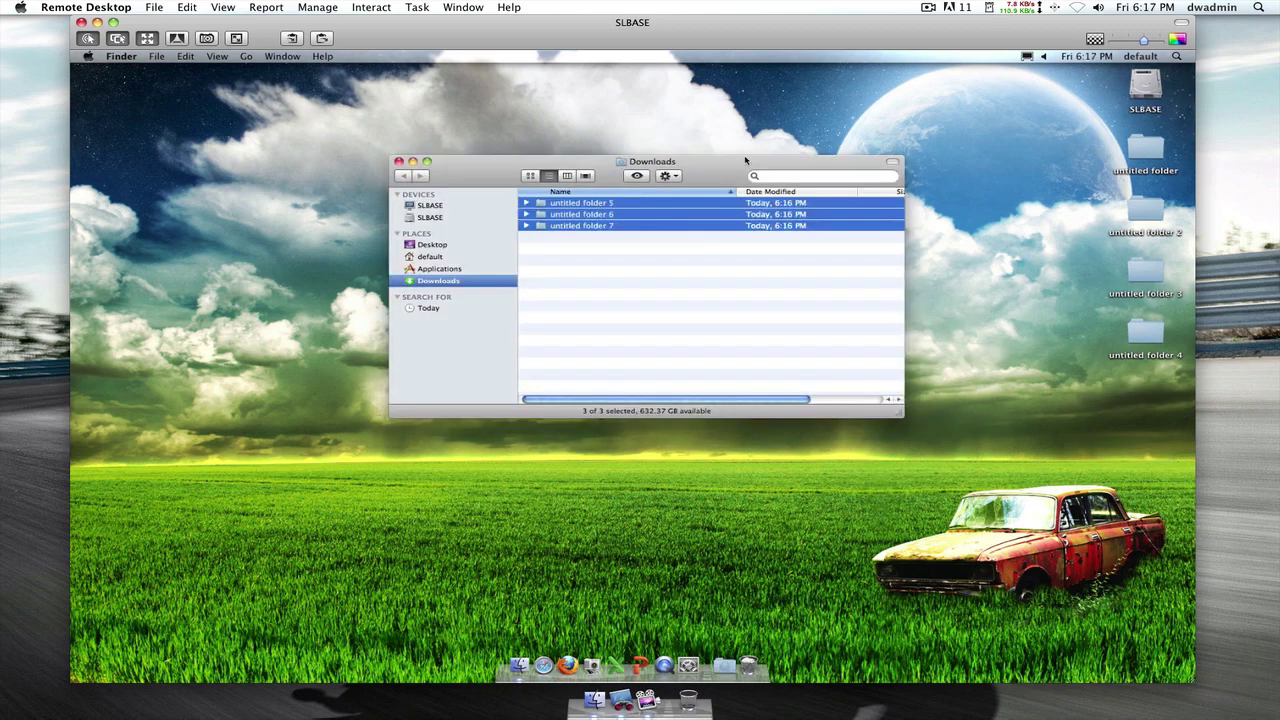
pyautogui.click(668, 234)
pyautogui.press('super+w')
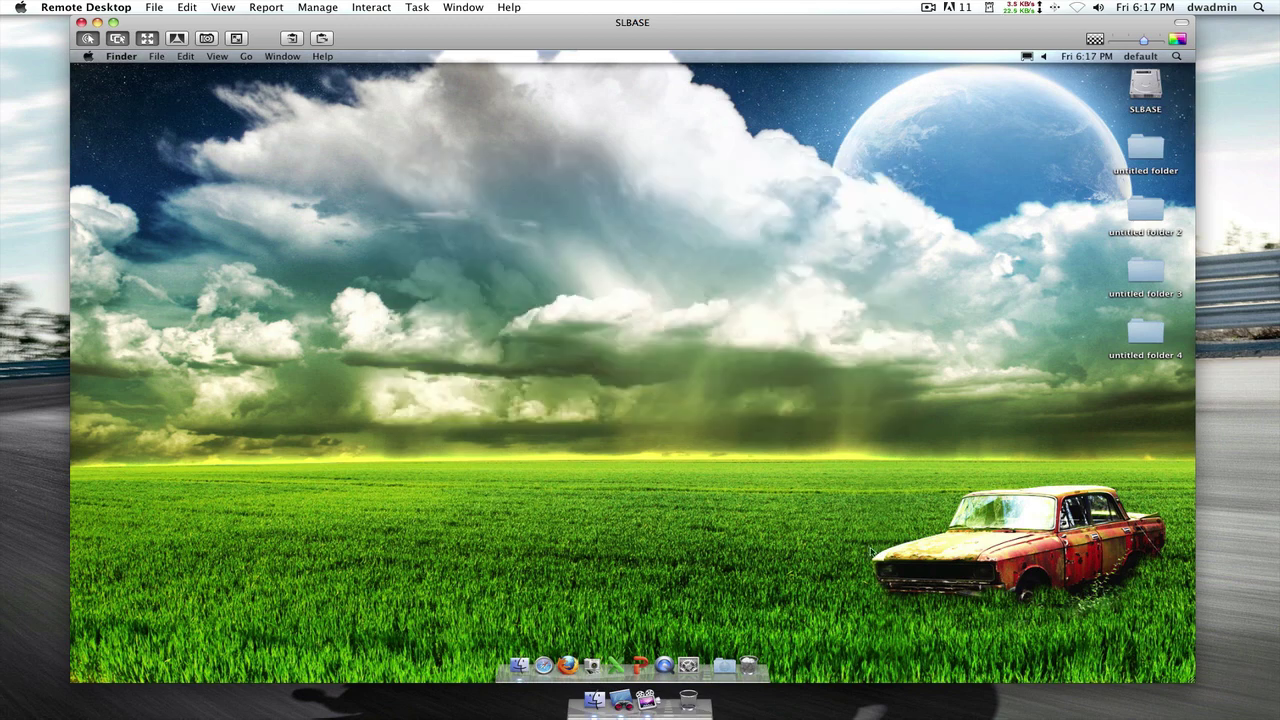
# - Check the Downloads stack to confirm the moved folders are there
pyautogui.click(724, 664)
pyautogui.click(754, 664)
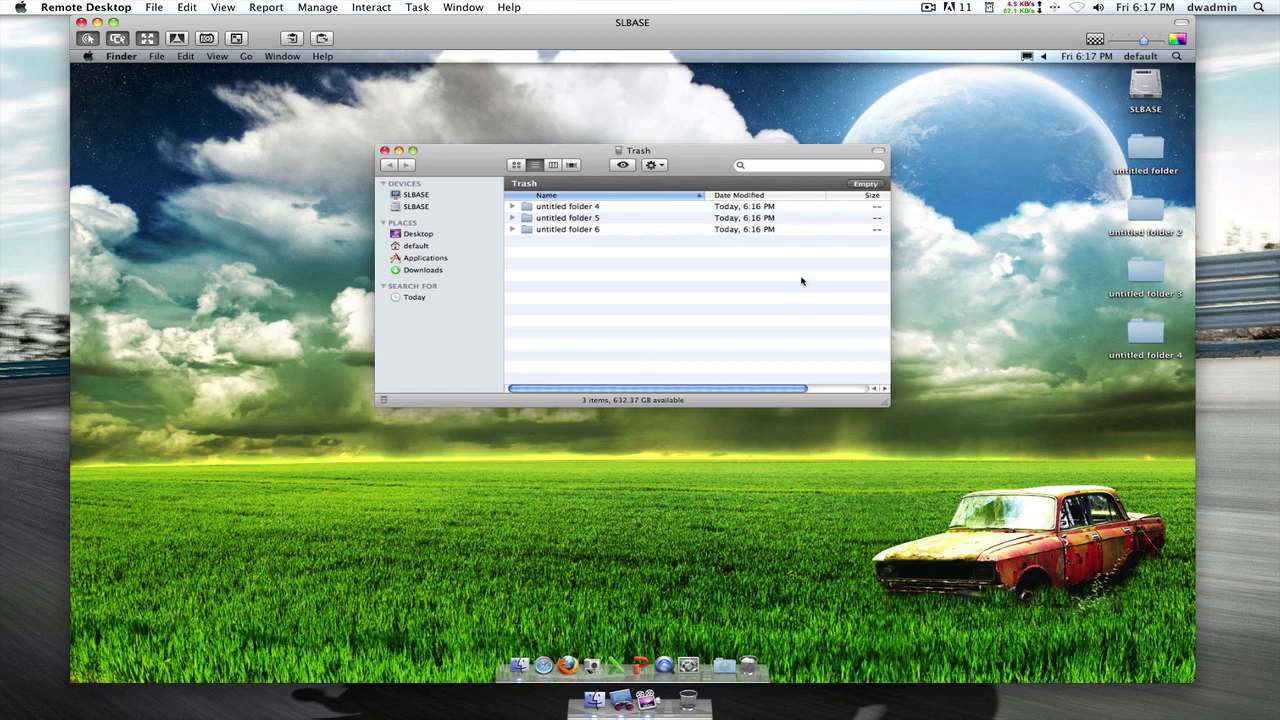
pyautogui.press('super+w')
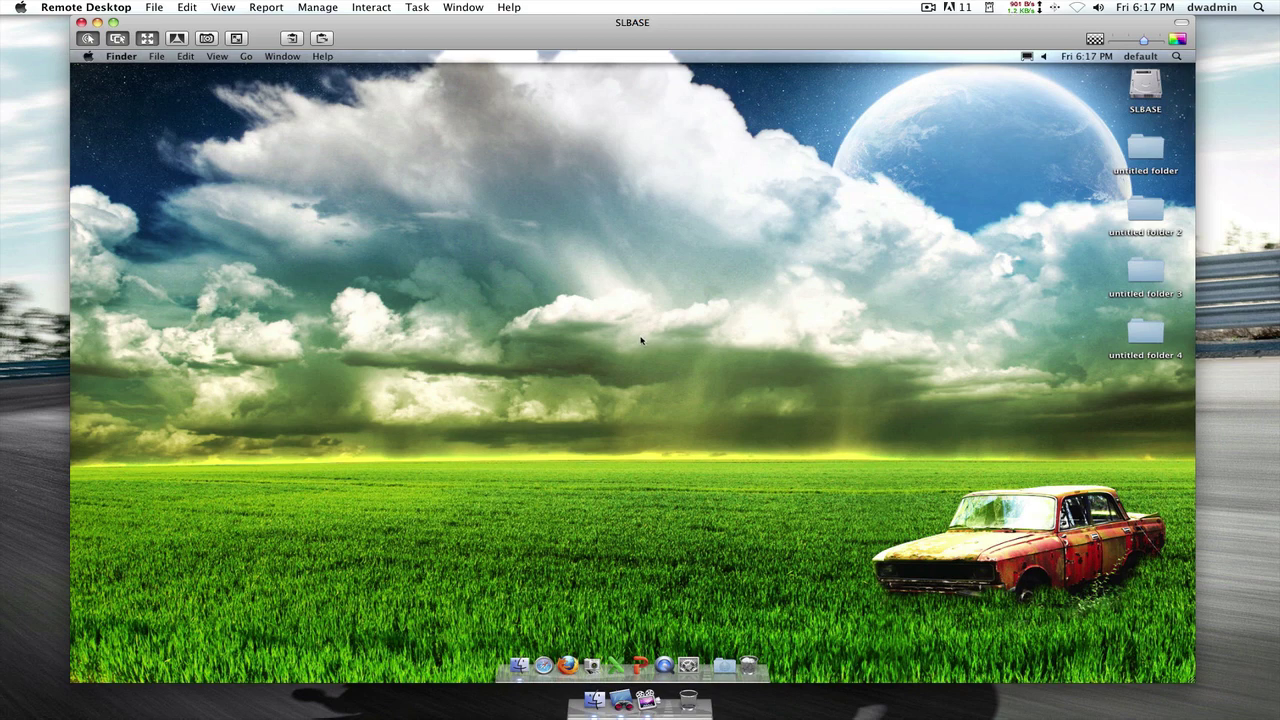
# - Log out of the 'default' account via Apple menu > Log Out and confirm
pyautogui.click(89, 57)
pyautogui.click(170, 222)
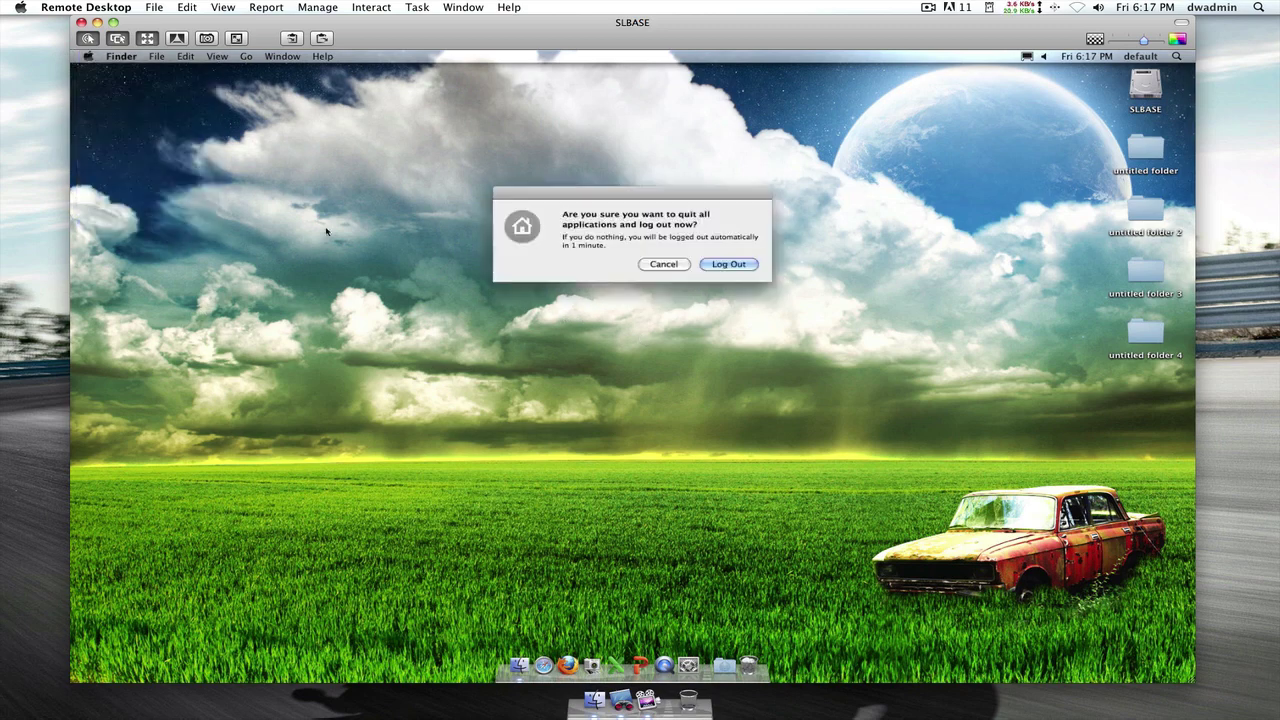
pyautogui.click(728, 265)
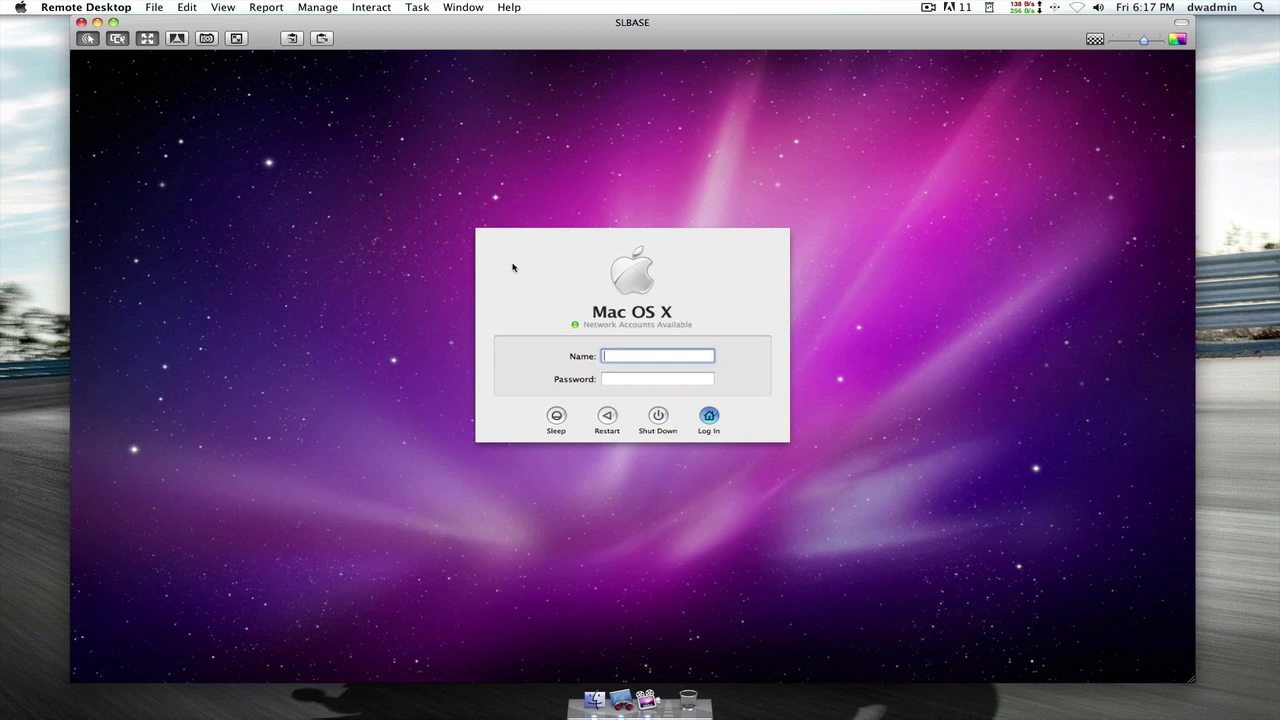
# - Log in as the System Administrator account with its name and password
pyautogui.write('roto')
pyautogui.press('BackSpace')
pyautogui.press('BackSpace')
pyautogui.write('ot')
pyautogui.press('Tab')
pyautogui.write('root')
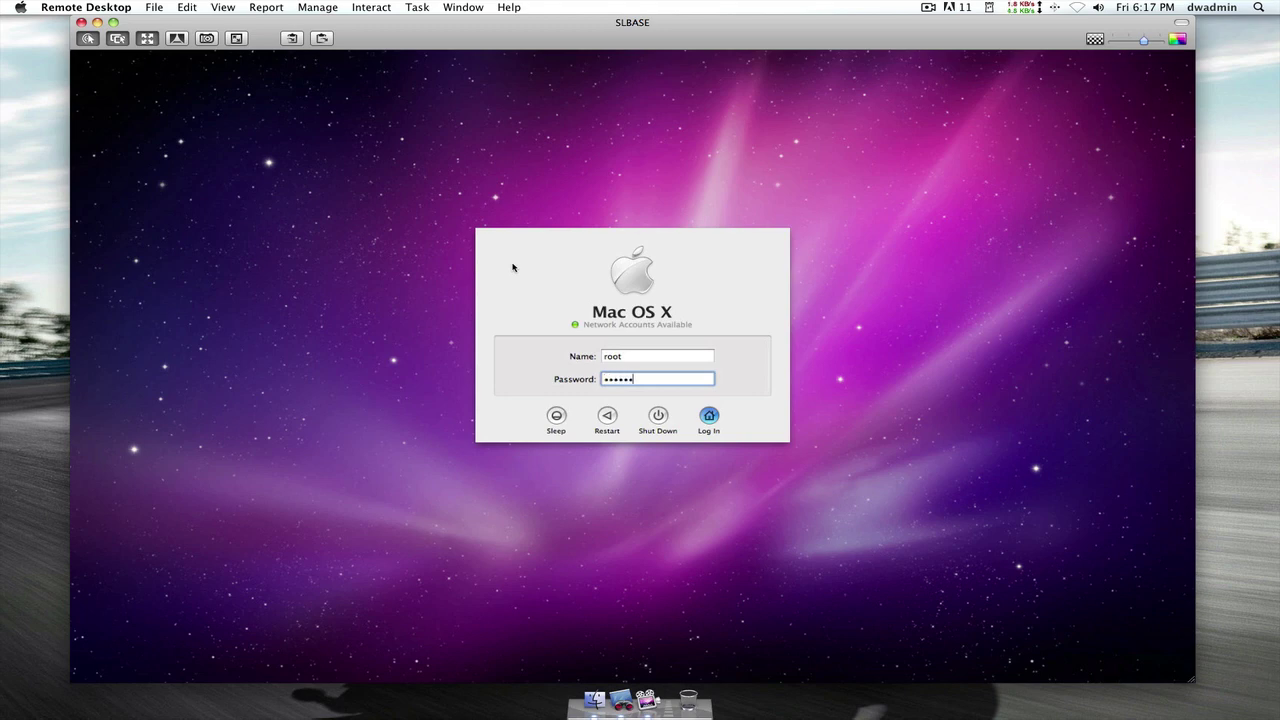
pyautogui.press('Return')
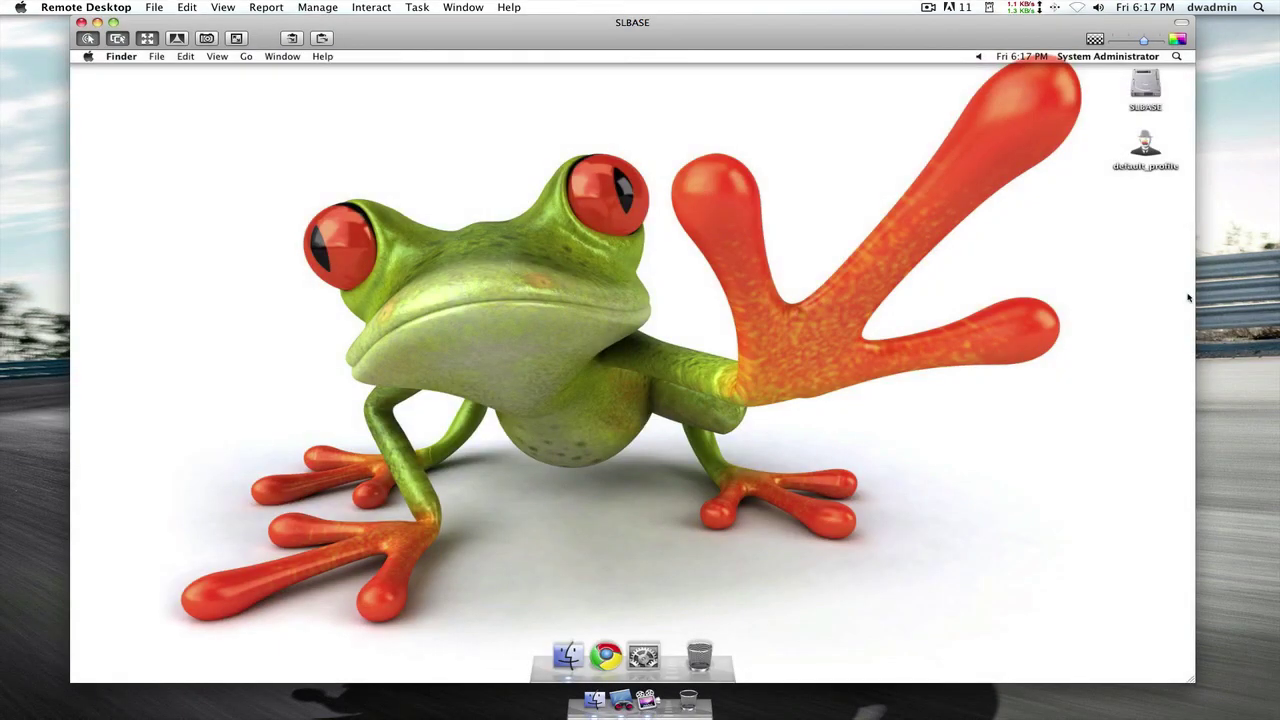
# - Launch the default_profile item on the administrator's frog desktop
pyautogui.click(1140, 150)
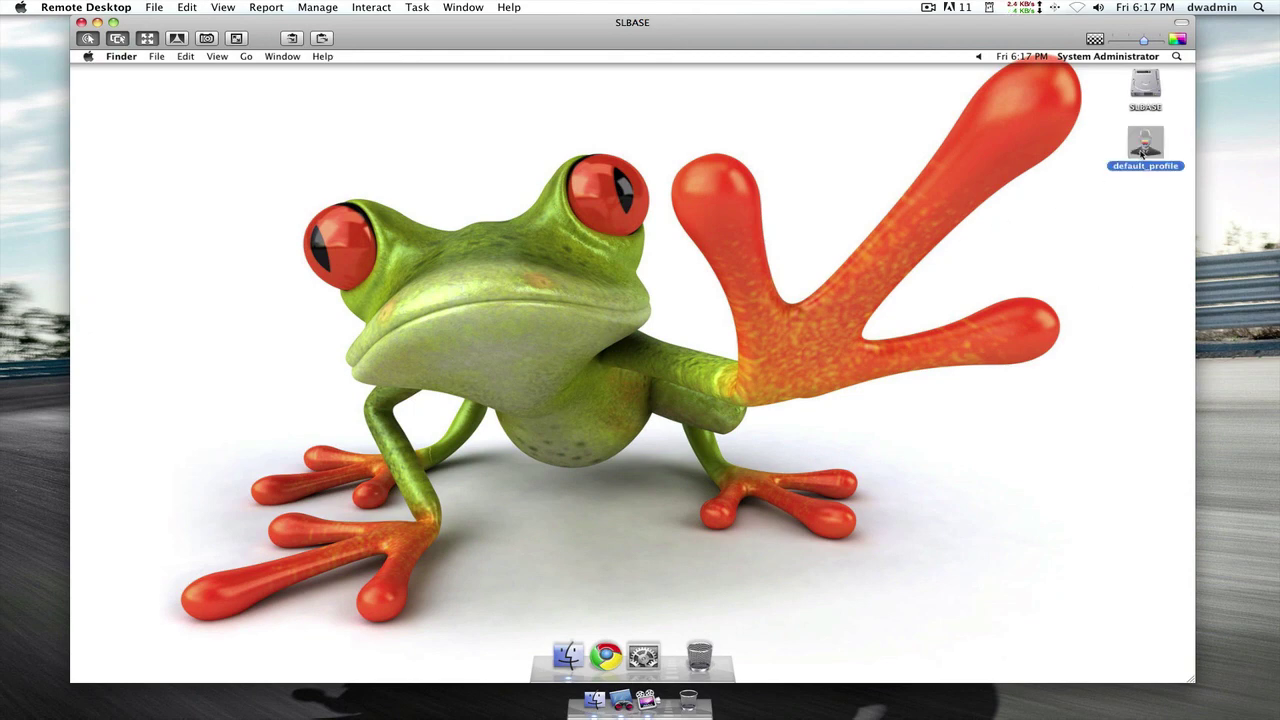
pyautogui.click(1107, 151)
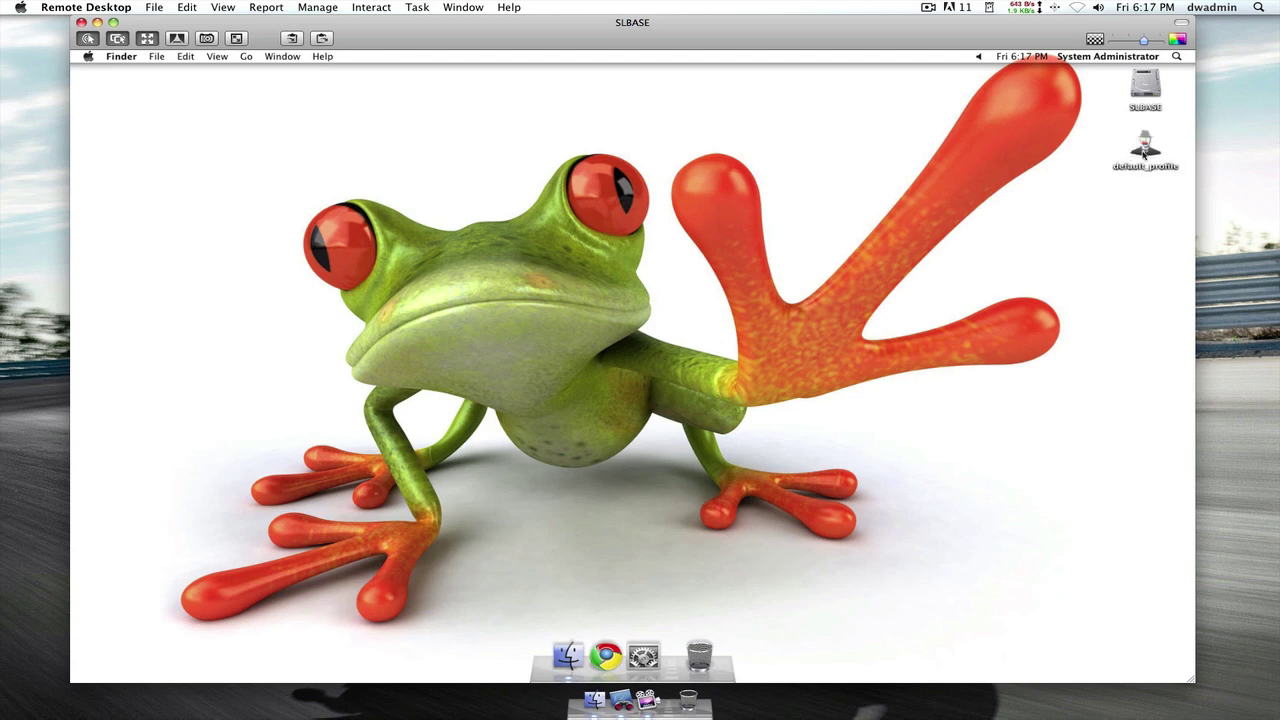
pyautogui.doubleClick(1145, 150)
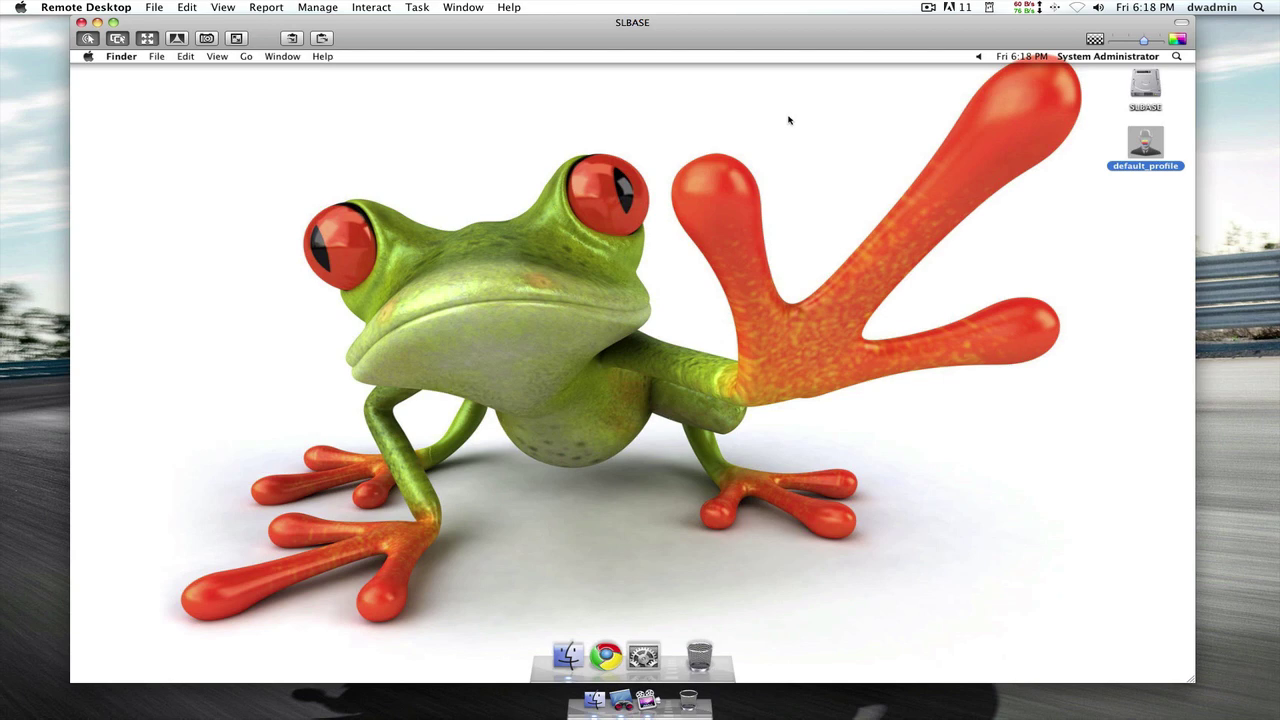
# - Log out of the System Administrator account via the Apple menu and confirm
pyautogui.click(927, 115)
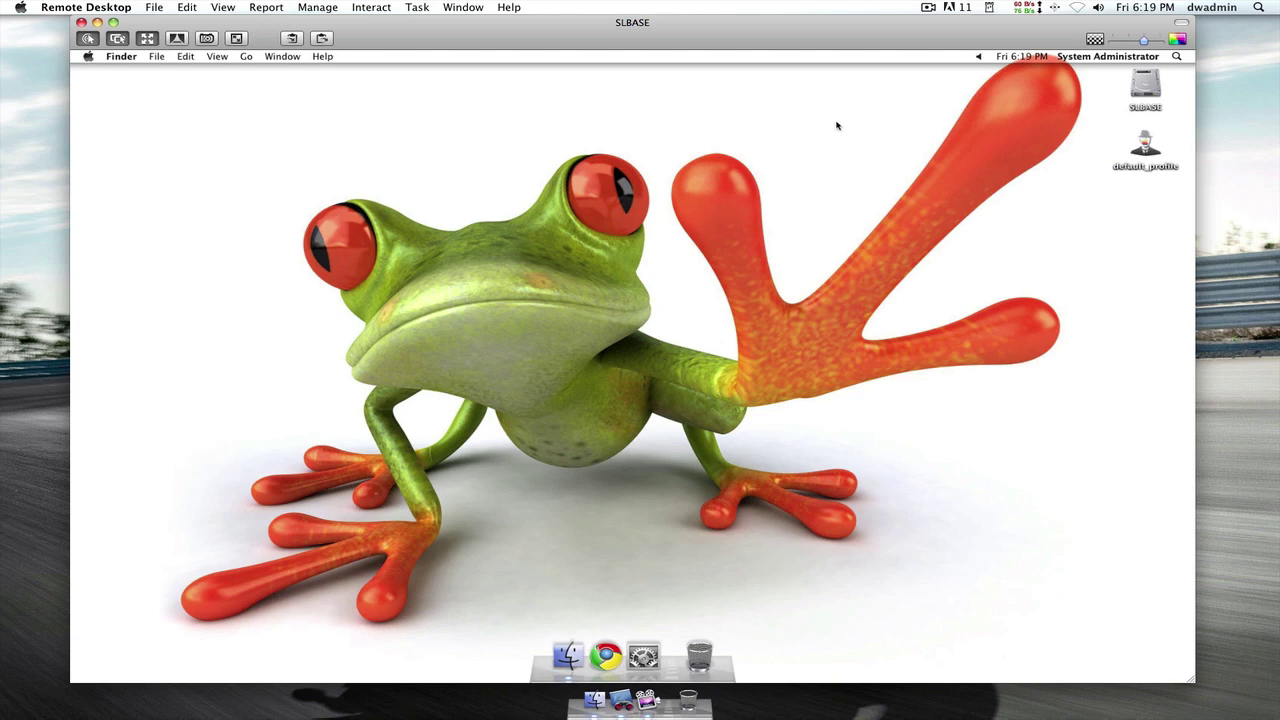
pyautogui.click(96, 57)
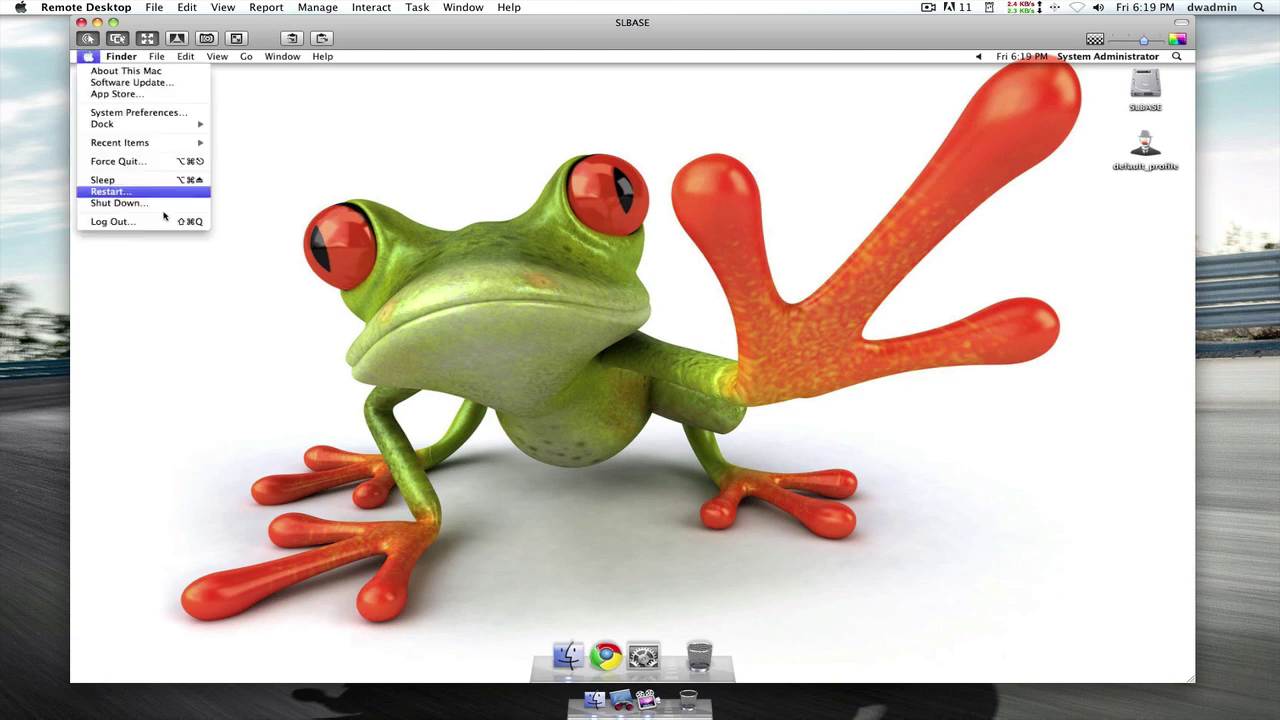
pyautogui.click(176, 221)
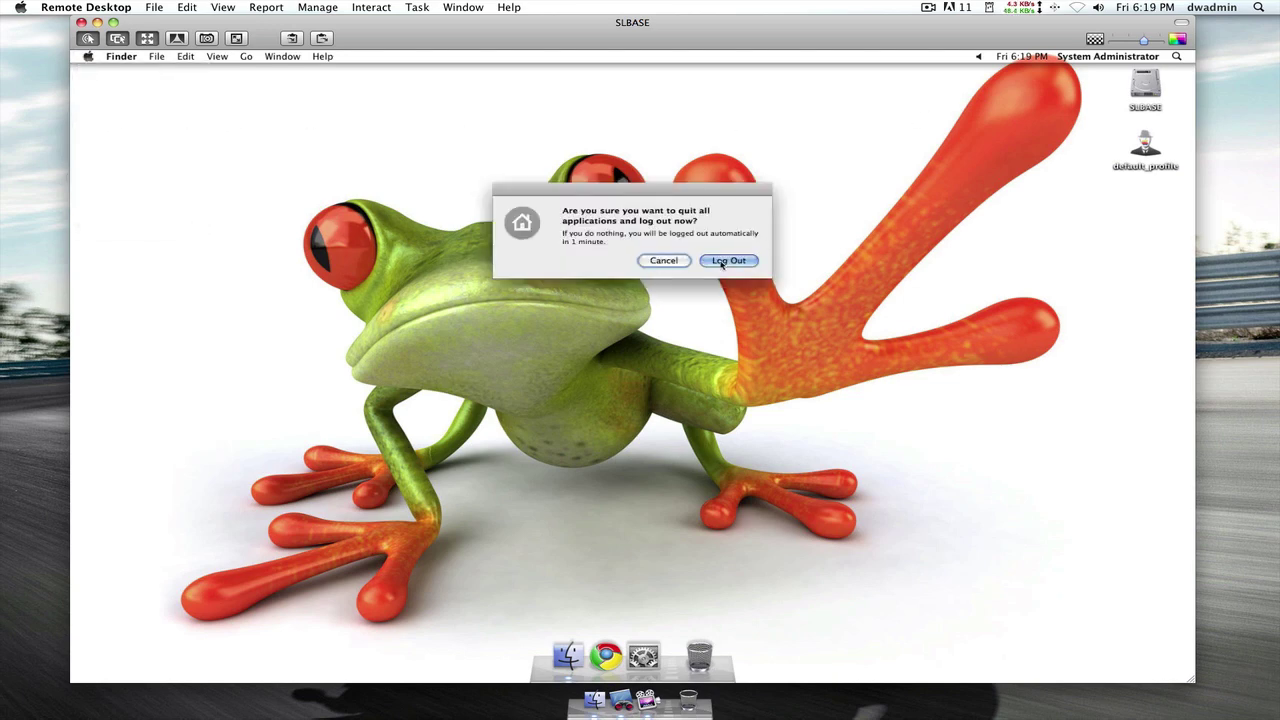
pyautogui.click(722, 263)
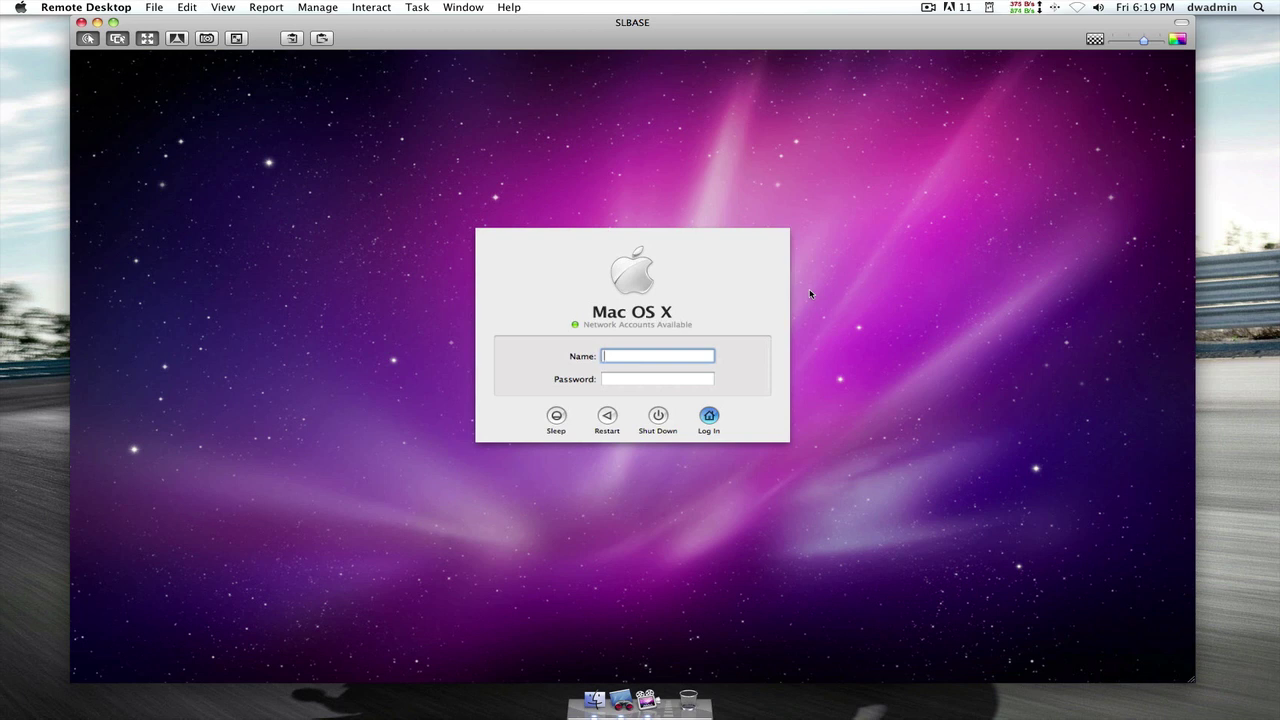
# - Log in as the new user account, correcting typos in the name and password
pyautogui.write('macuser2')
pyautogui.press('Tab')
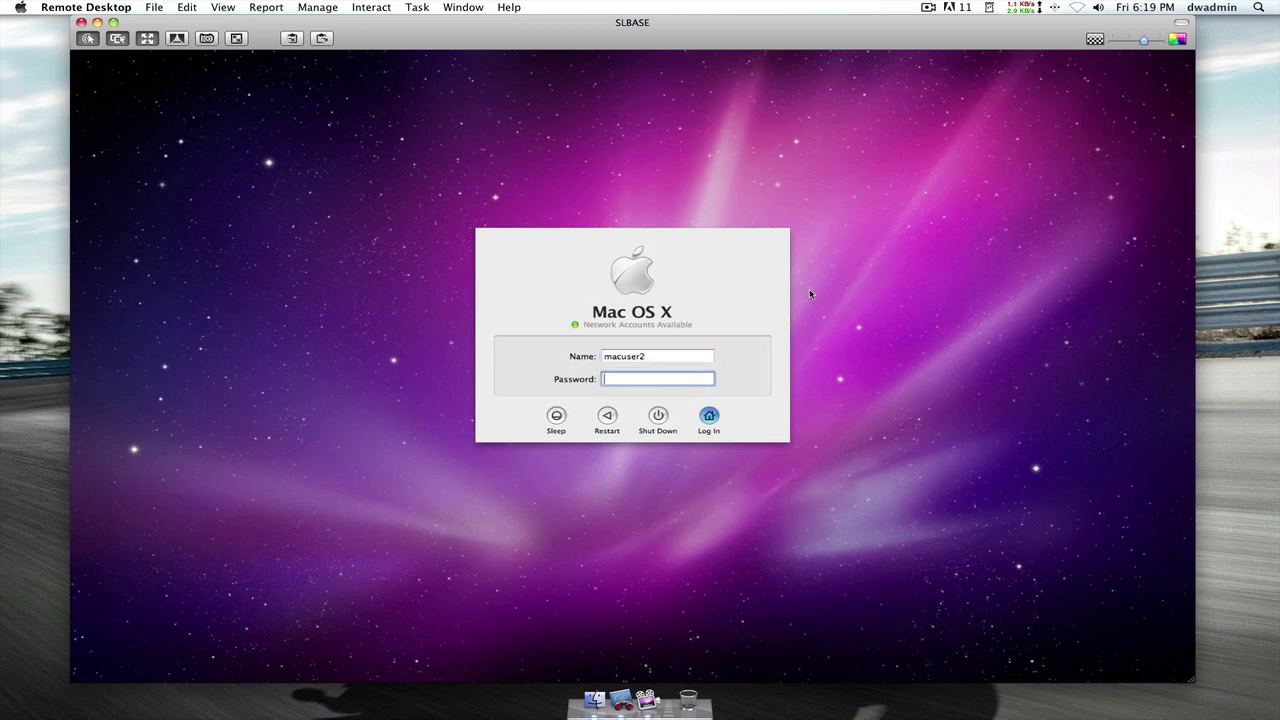
pyautogui.write('•••••')
pyautogui.press('BackSpace')
pyautogui.press('BackSpace')
pyautogui.press('BackSpace')
pyautogui.press('BackSpace')
pyautogui.press('BackSpace')
pyautogui.write('••••••••••')
pyautogui.press('Return')
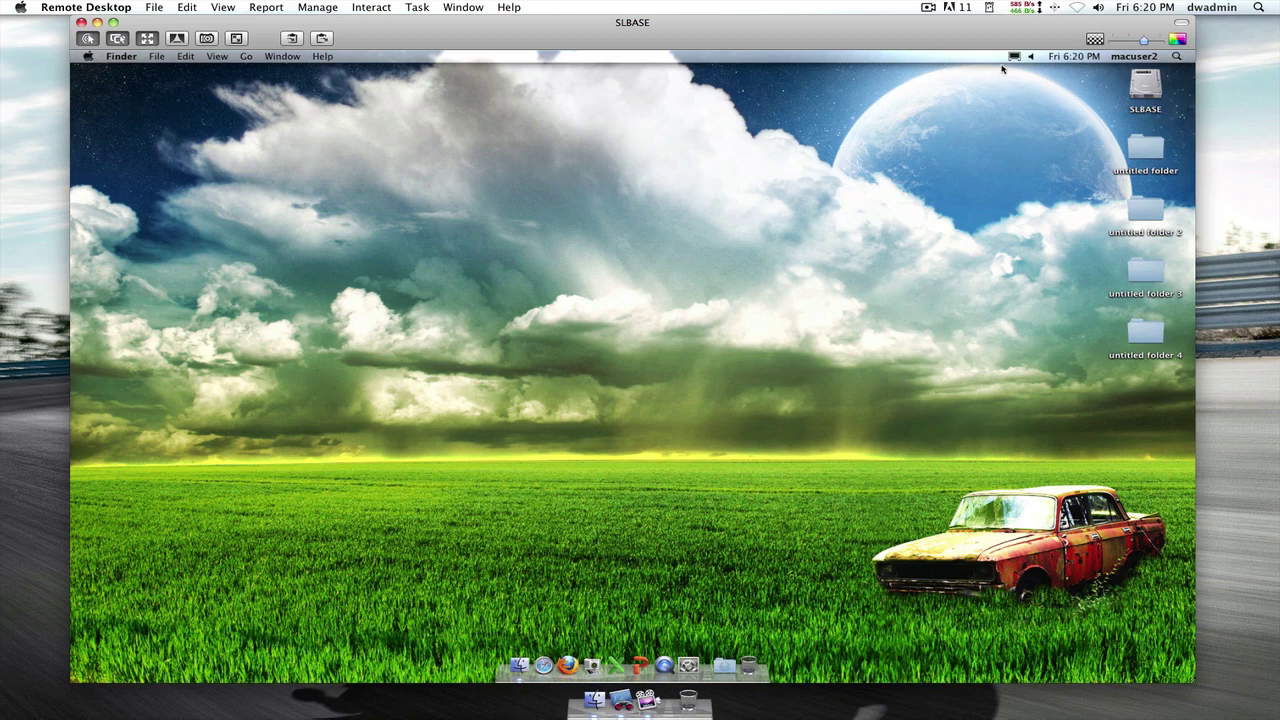
# - Check the new Displays menu-bar item, then go to the Login Window via fast user switching
pyautogui.click(1014, 57)
pyautogui.click(880, 136)
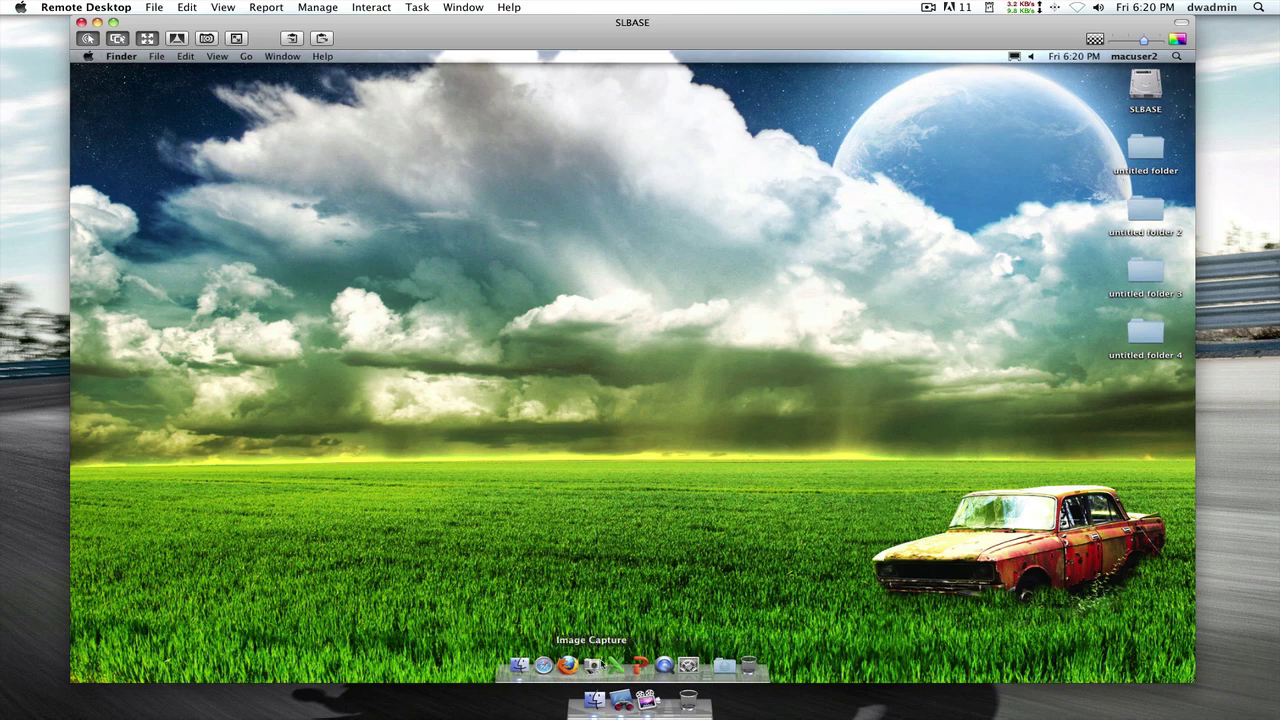
pyautogui.click(1118, 58)
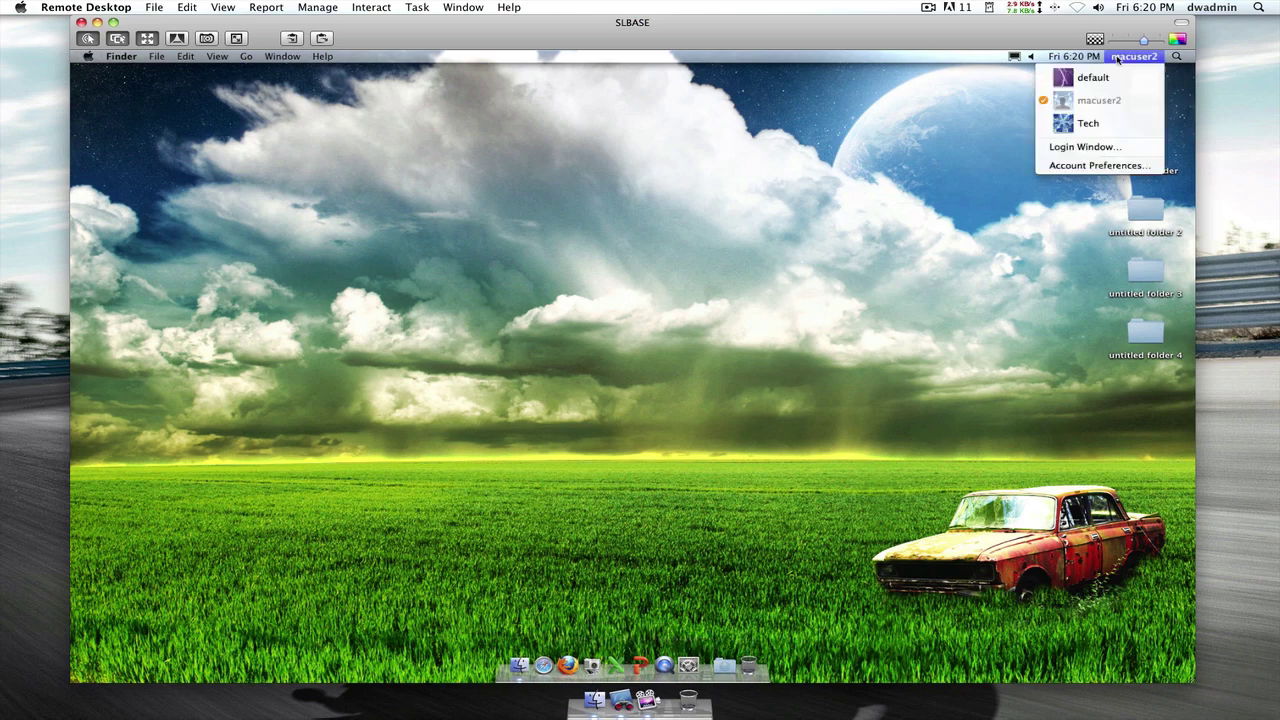
pyautogui.click(1118, 147)
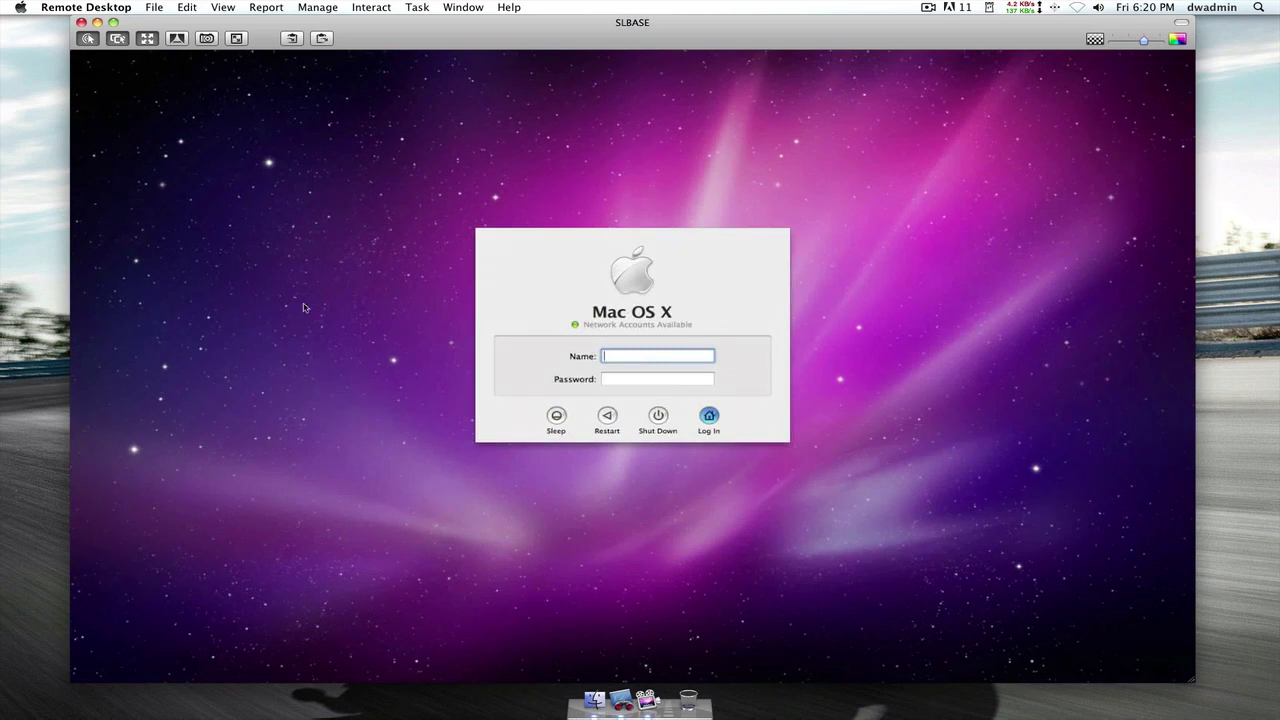
# - Log in as the regular existing user account with its password
pyautogui.write('macuser')
pyautogui.press('Tab')
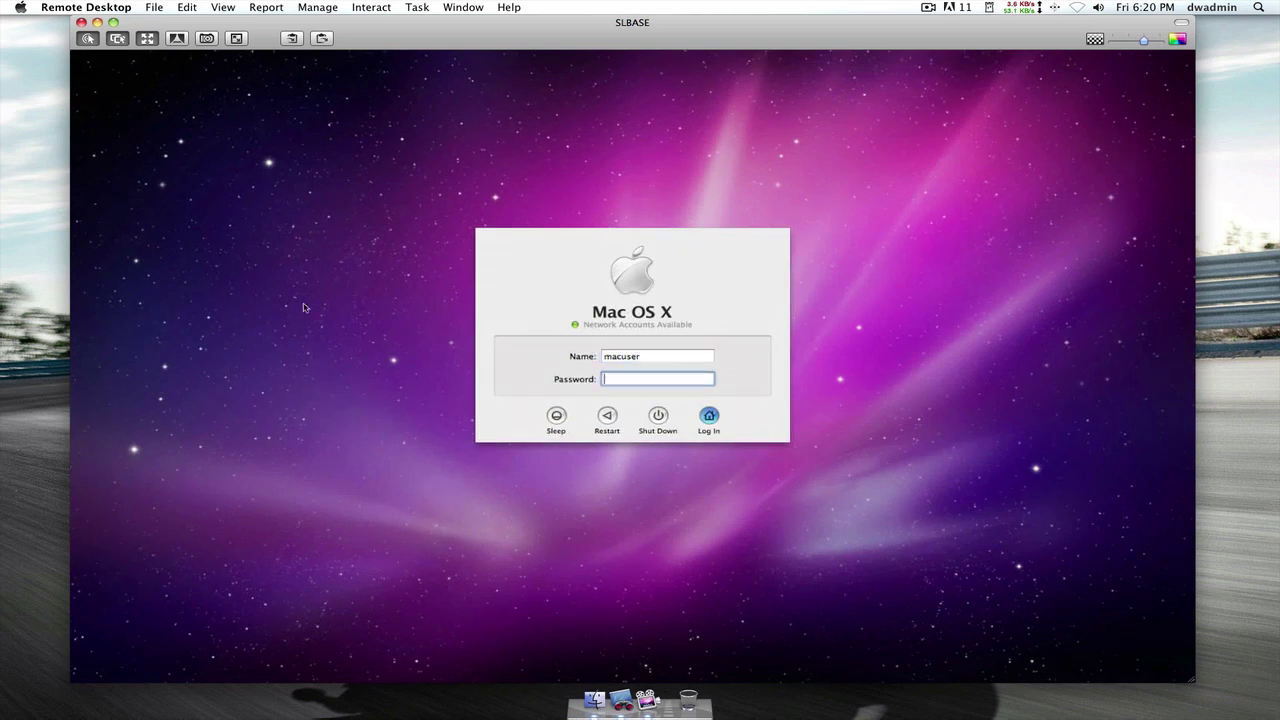
pyautogui.write('••••••••••')
pyautogui.press('Return')
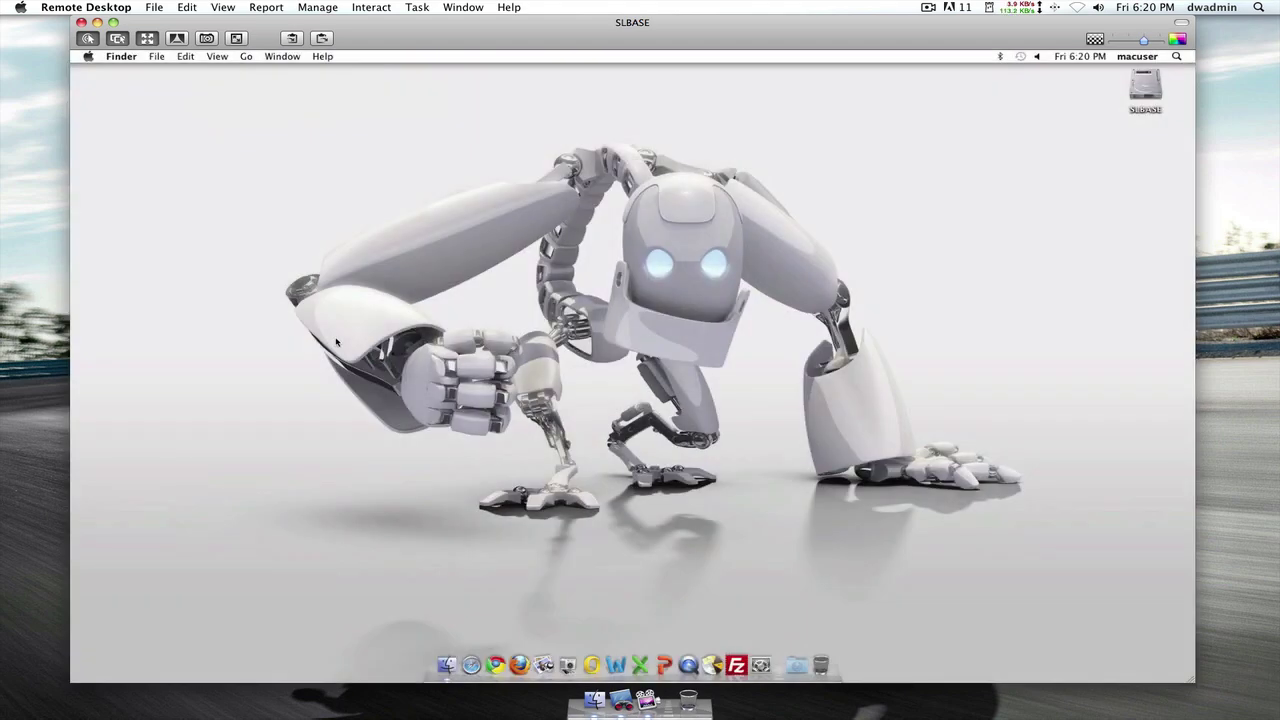
# - Pick the new user from the fast user switching menu and submit its password
pyautogui.click(1150, 57)
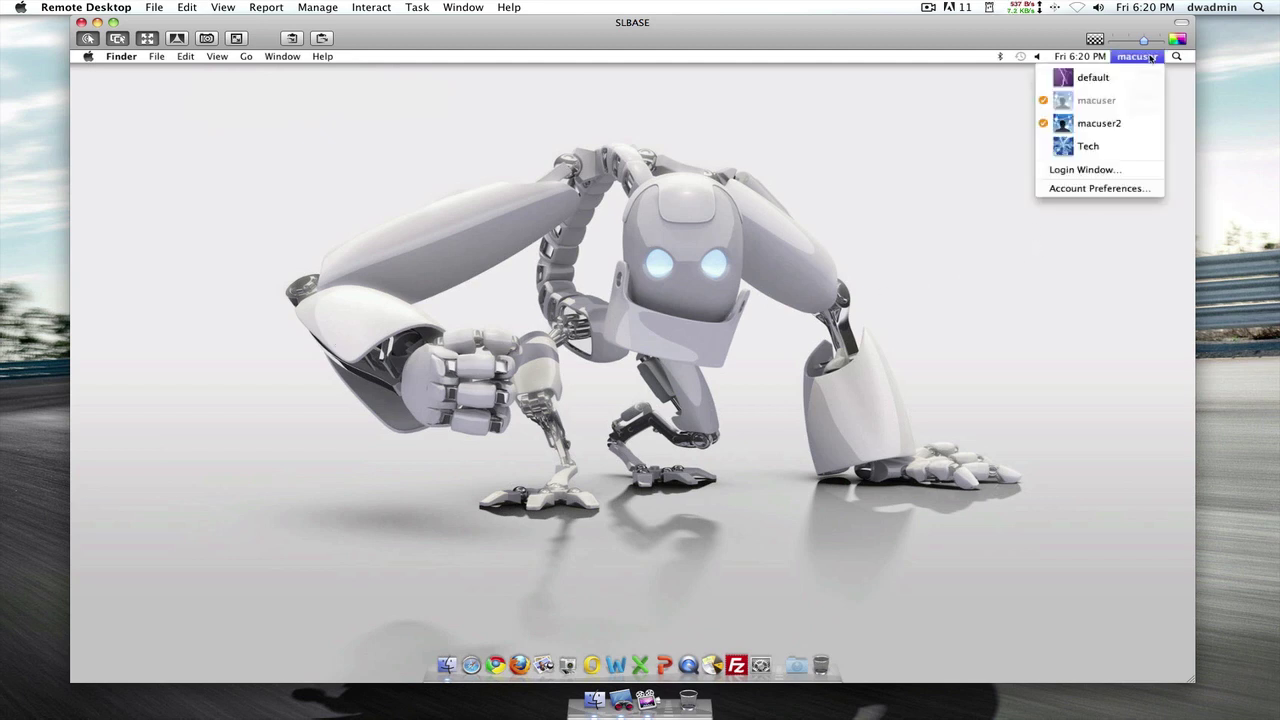
pyautogui.click(1127, 130)
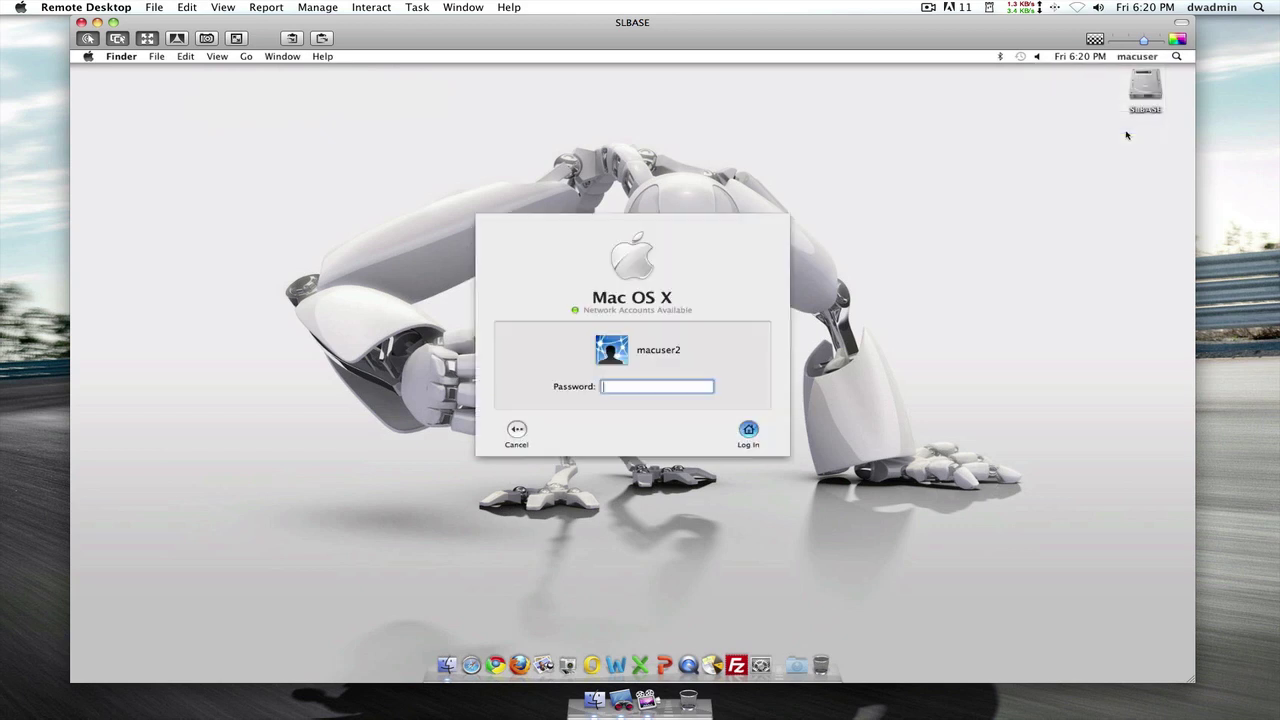
pyautogui.write('••••••••••')
pyautogui.press('Return')
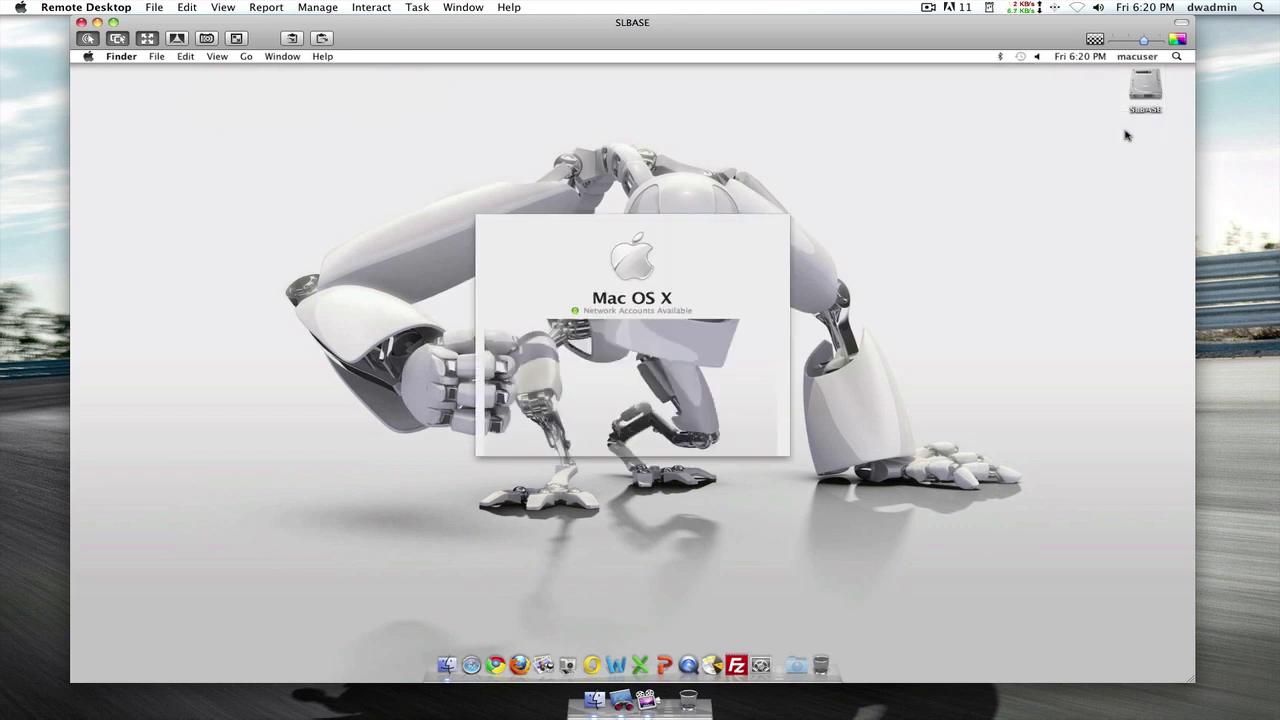